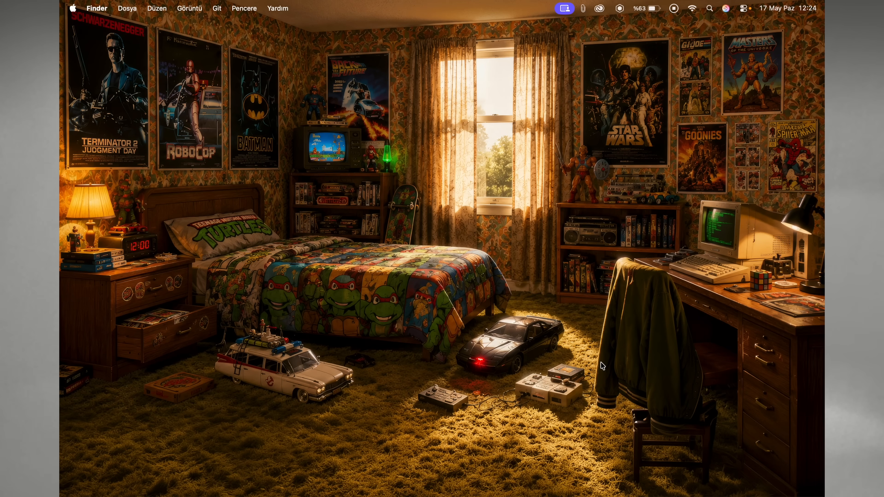
Step: Look through the featured plug-ins, covering the new releases and the staff picks
mouse_move(537, 496)
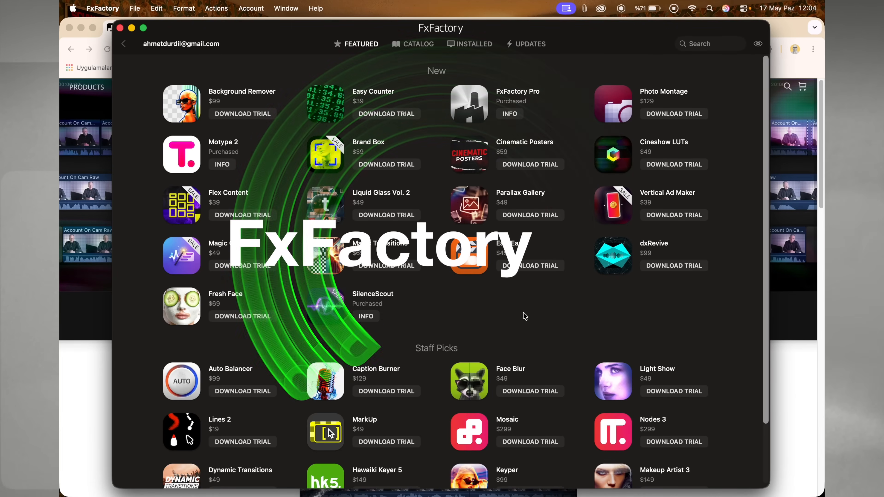
scroll(585, 325, "up", 1)
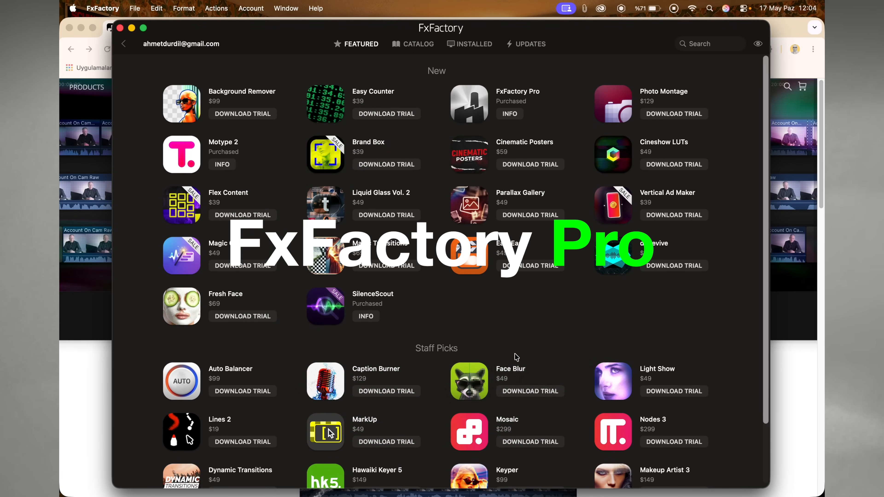
scroll(517, 357, "down", 4)
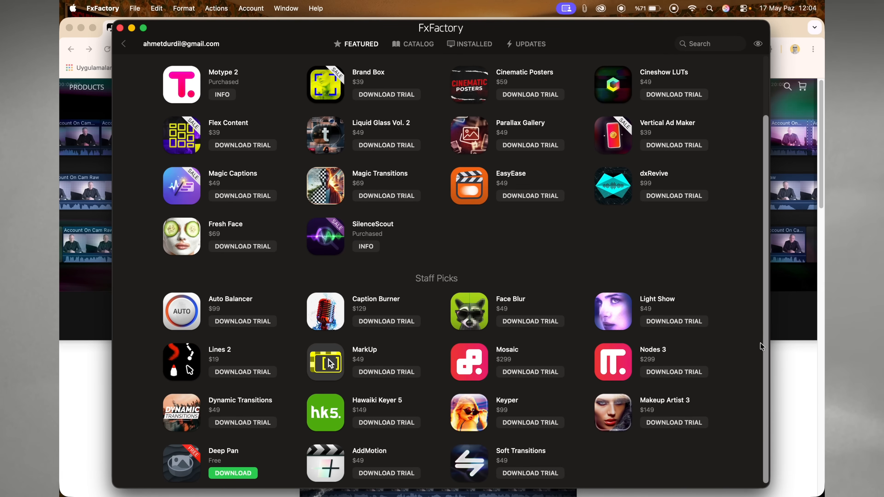
Step: Browse the full plug-in catalog to the Yanobox section and view the product details of Barcode
left_click(413, 44)
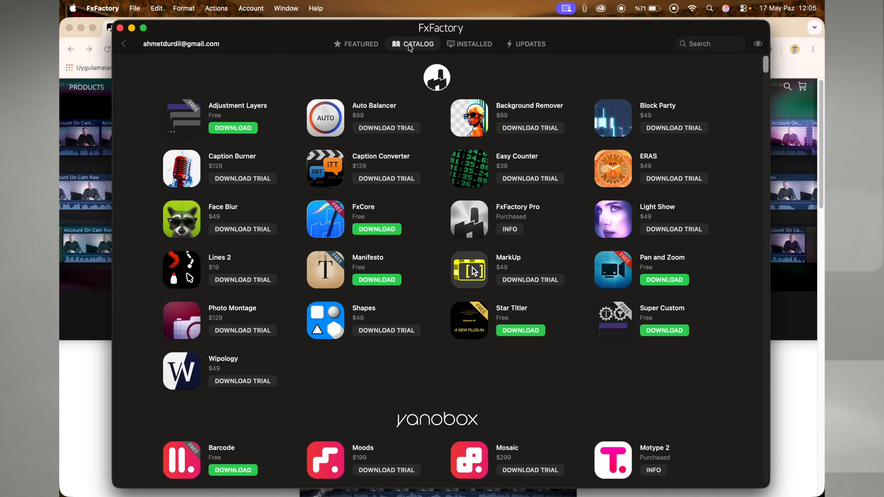
scroll(418, 310, "down", 3)
scroll(418, 309, "down", 2)
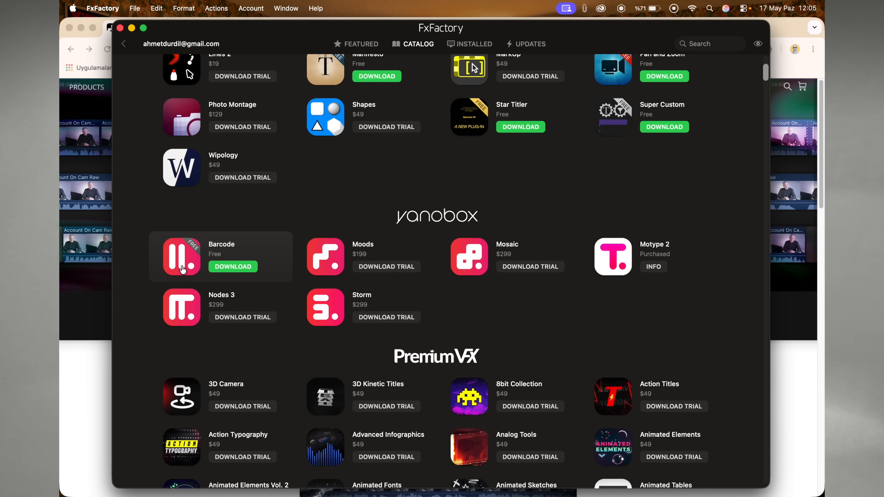
left_click(188, 255)
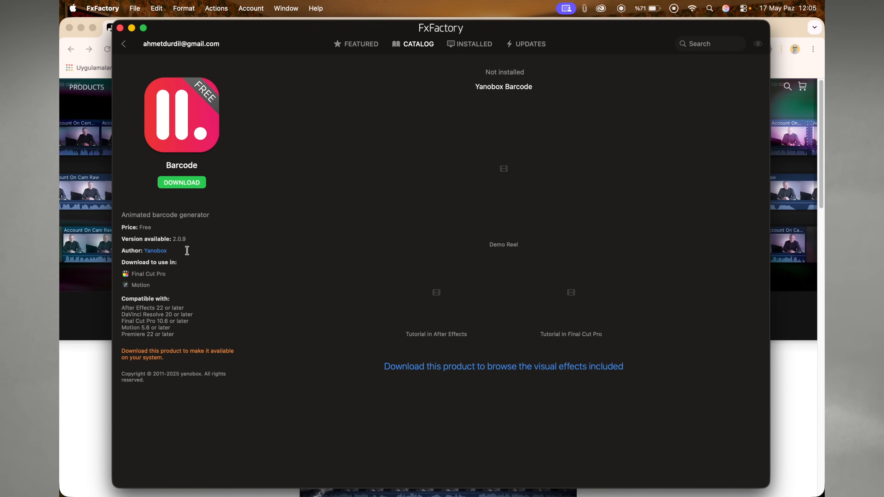
left_click(124, 45)
Step: Examine the catalog's plug-ins by developer, from PremiumVFX through Luca Visual FX to Fan Film FX, and return to the beginning
scroll(485, 377, "down", 5)
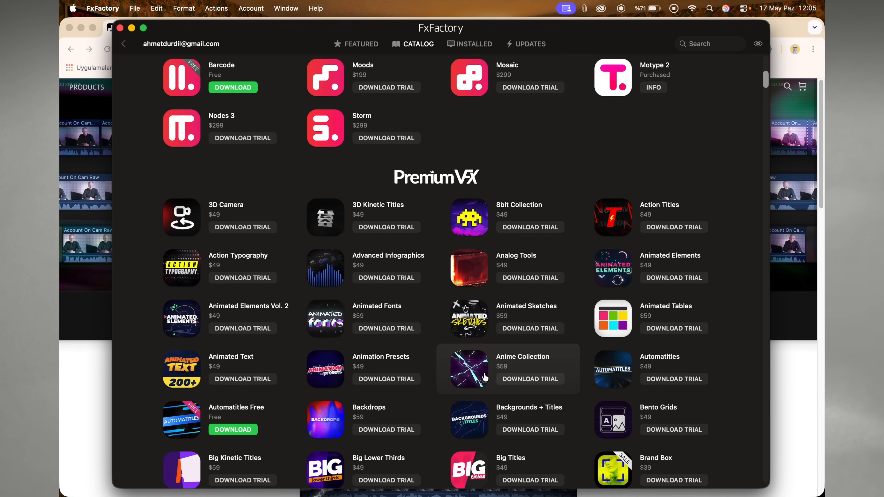
scroll(485, 378, "down", 10)
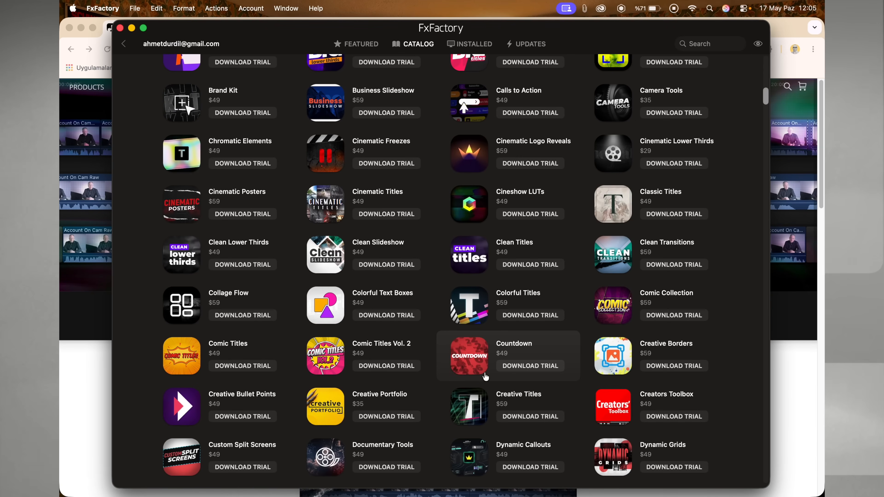
scroll(485, 377, "down", 8)
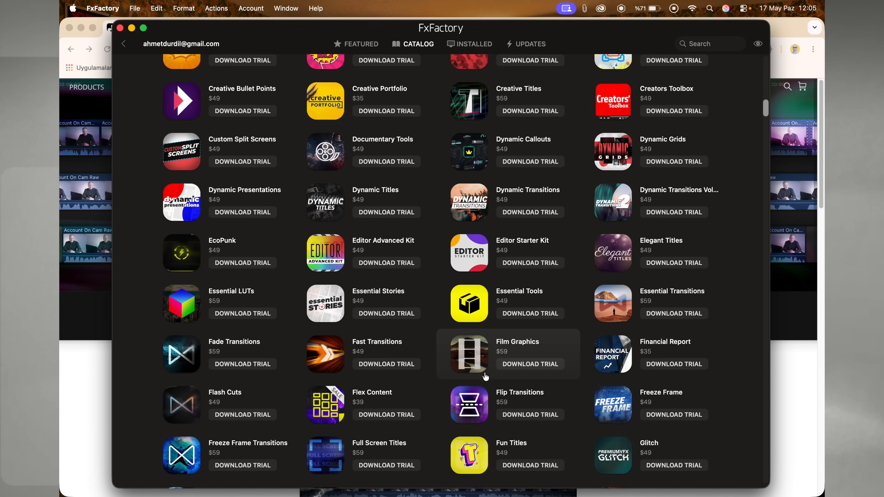
scroll(485, 377, "down", 10)
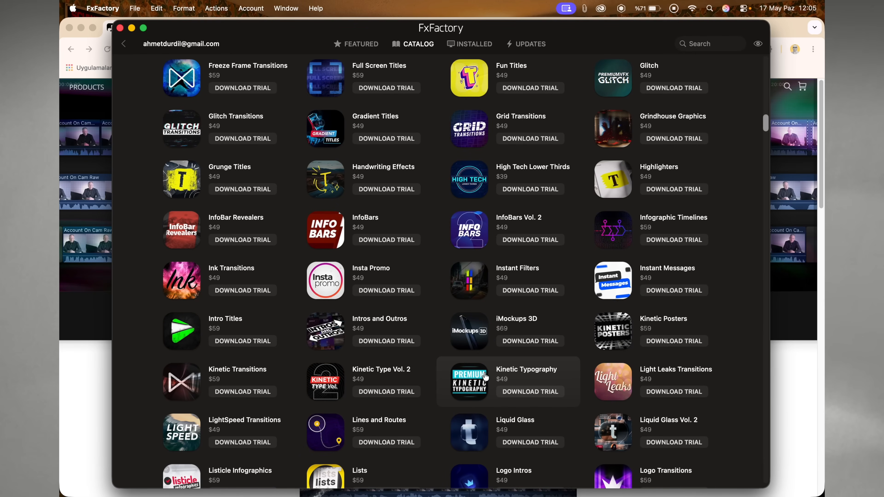
scroll(485, 377, "down", 15)
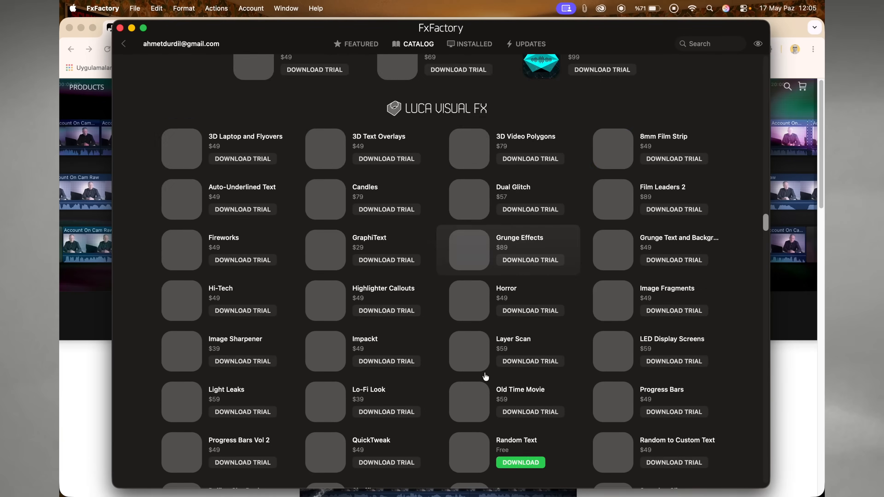
scroll(486, 377, "down", 20)
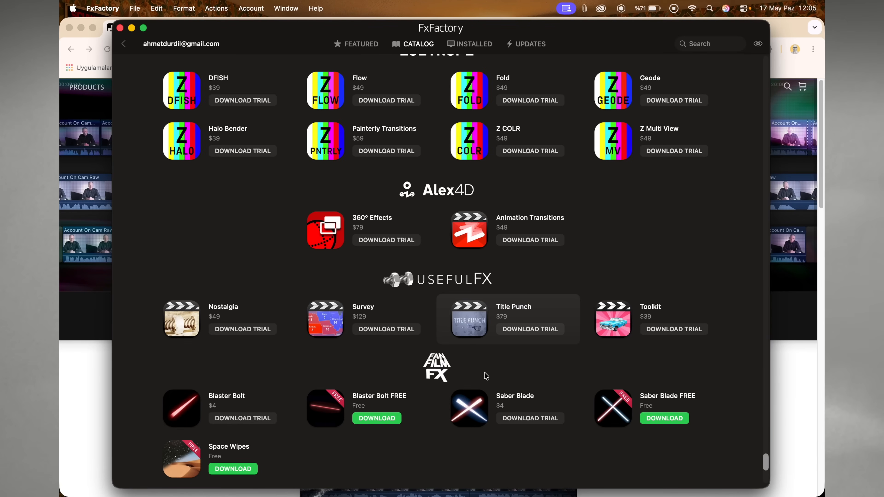
scroll(487, 376, "up", 20)
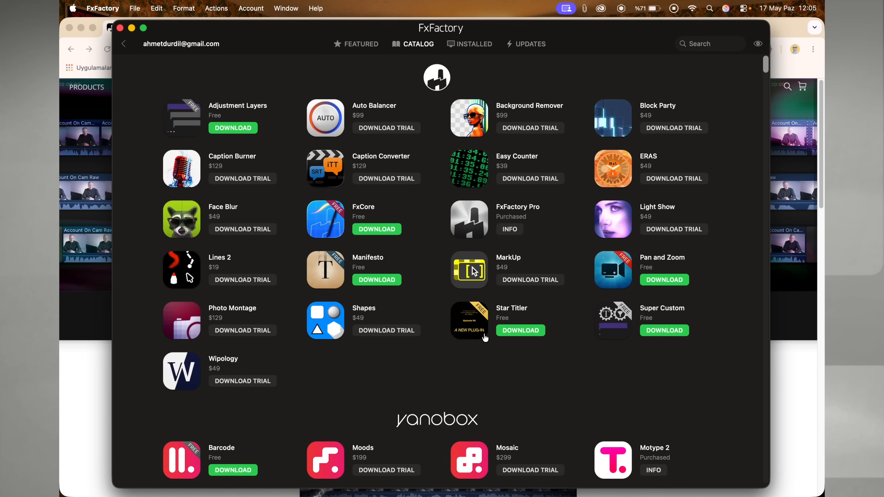
Step: Open the installed FxFactory Pro product and examine its tutorials and templates, from Banding-free Gradient and Blur through to Zebra
left_click(470, 44)
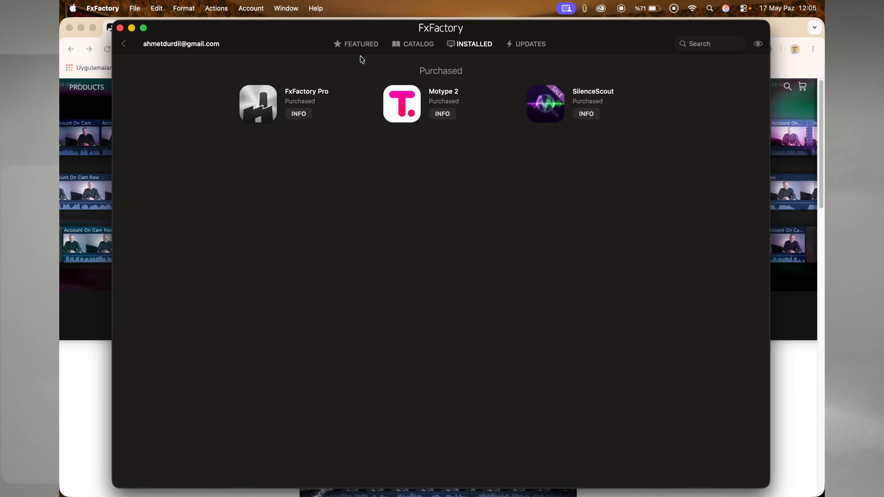
left_click(298, 114)
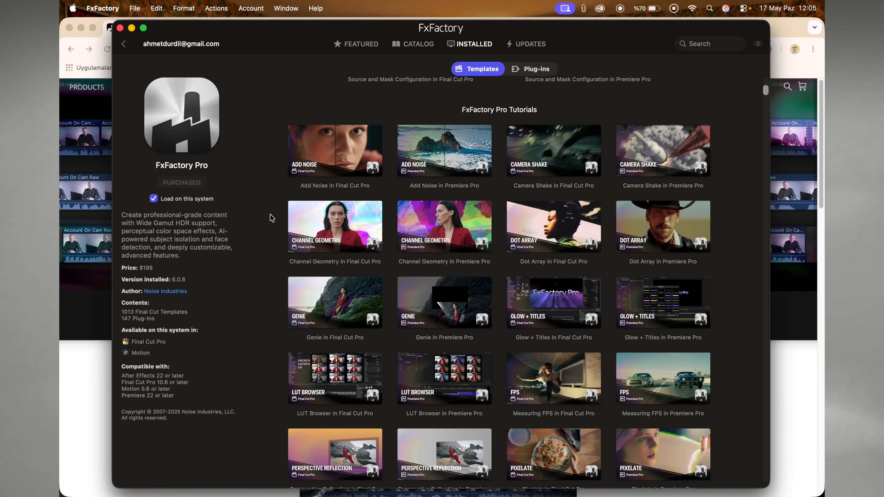
scroll(272, 218, "down", 8)
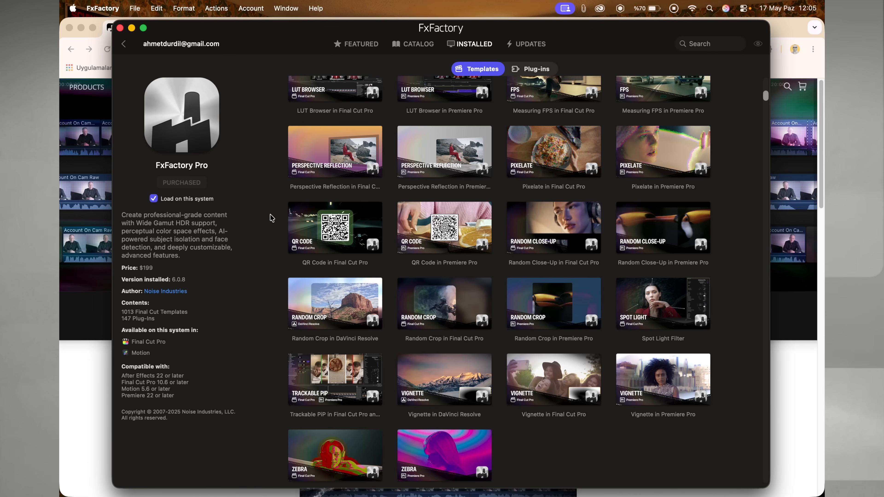
scroll(272, 218, "down", 5)
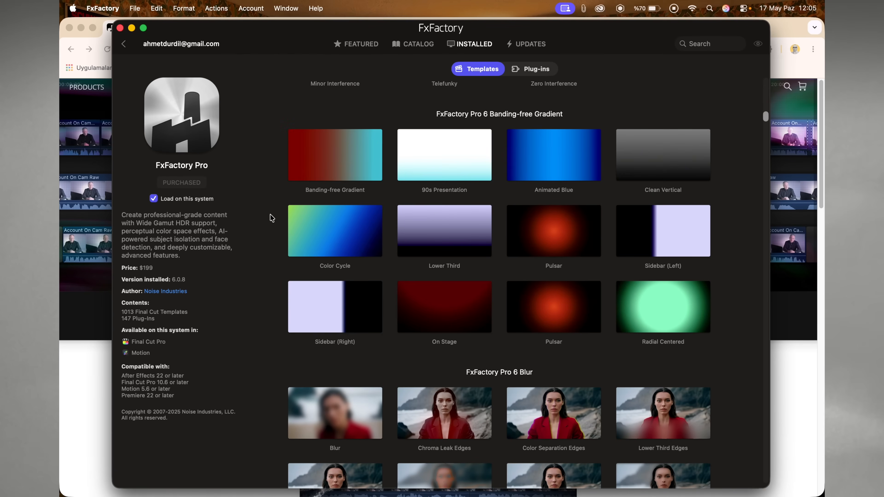
scroll(272, 218, "down", 4)
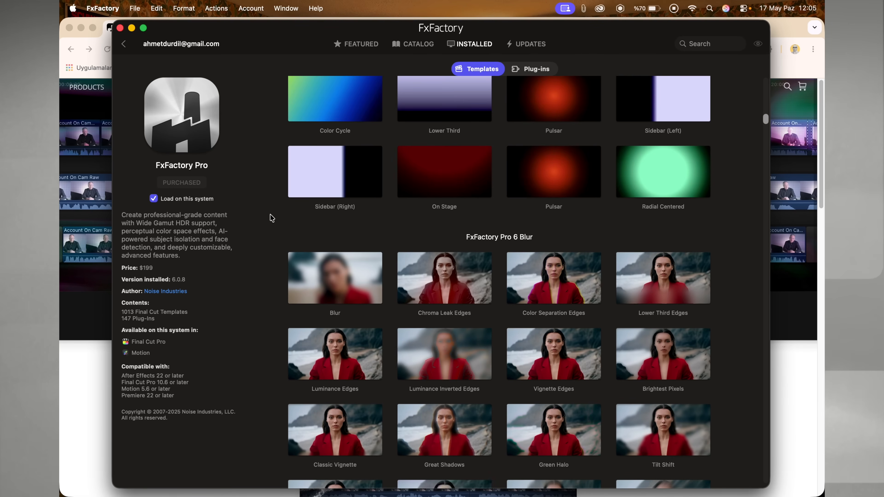
scroll(272, 218, "down", 10)
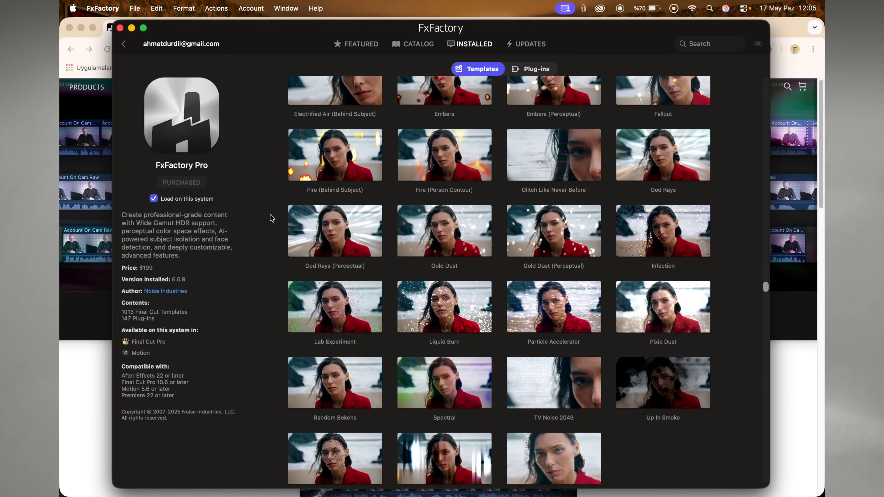
scroll(272, 218, "down", 20)
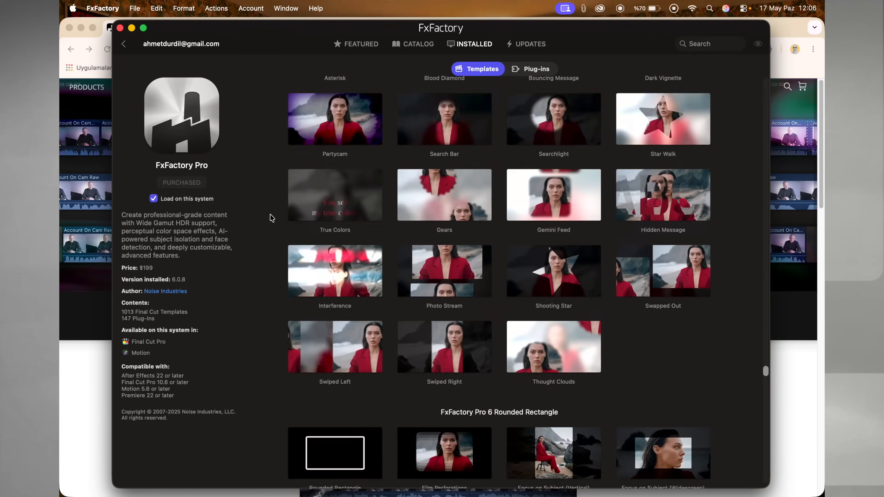
scroll(272, 218, "down", 5)
scroll(272, 218, "down", 10)
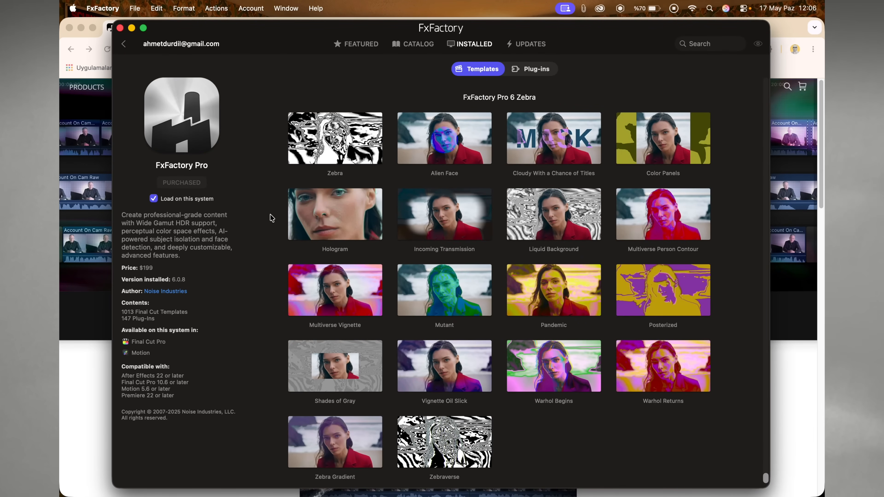
scroll(274, 222, "up", 20)
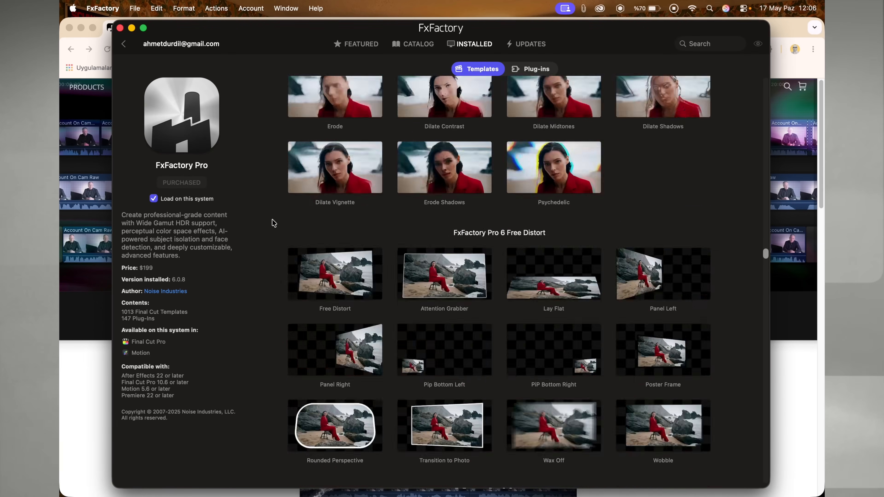
scroll(274, 222, "up", 15)
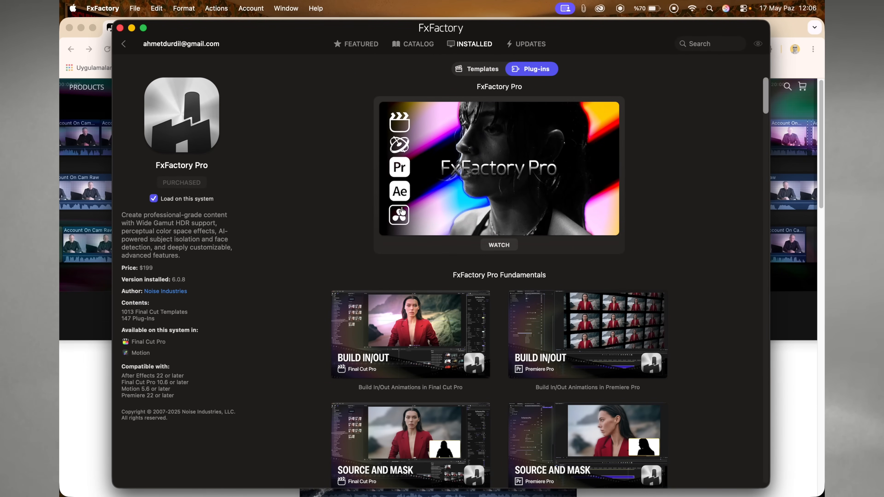
left_click(472, 45)
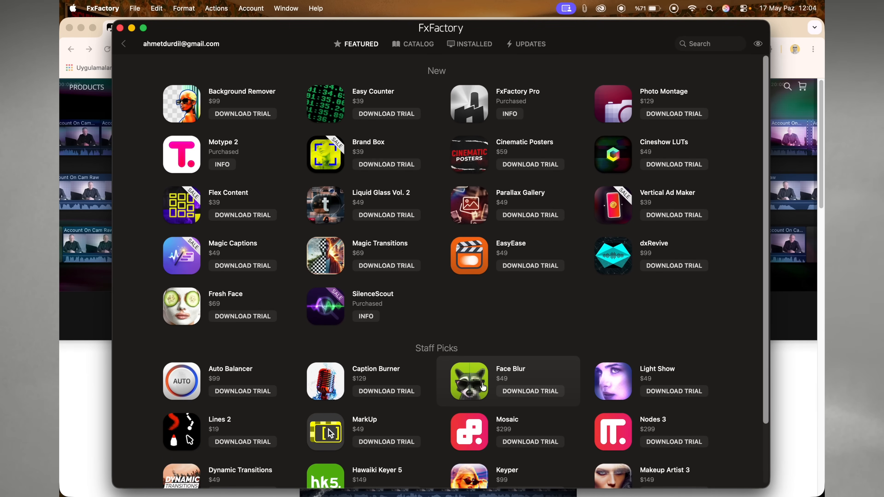
Step: Review the featured staff picks and check the Barcode product page in the catalog's Yanobox section
scroll(517, 348, "down", 2)
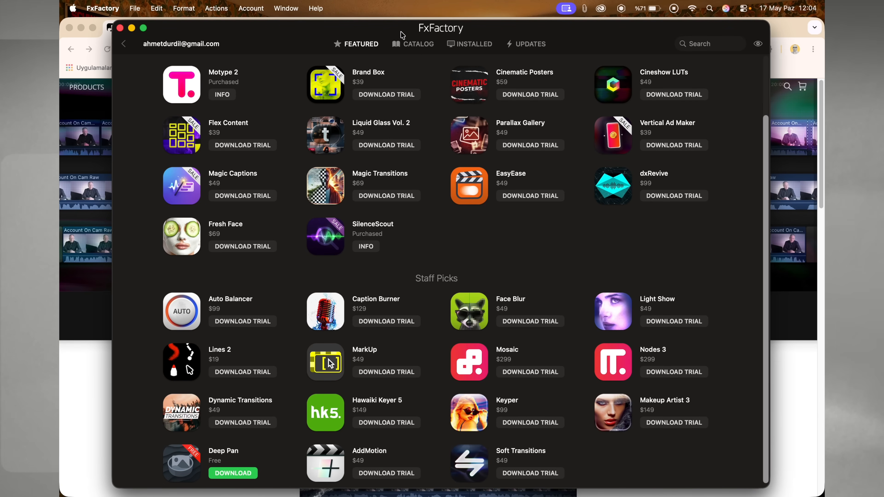
left_click(410, 48)
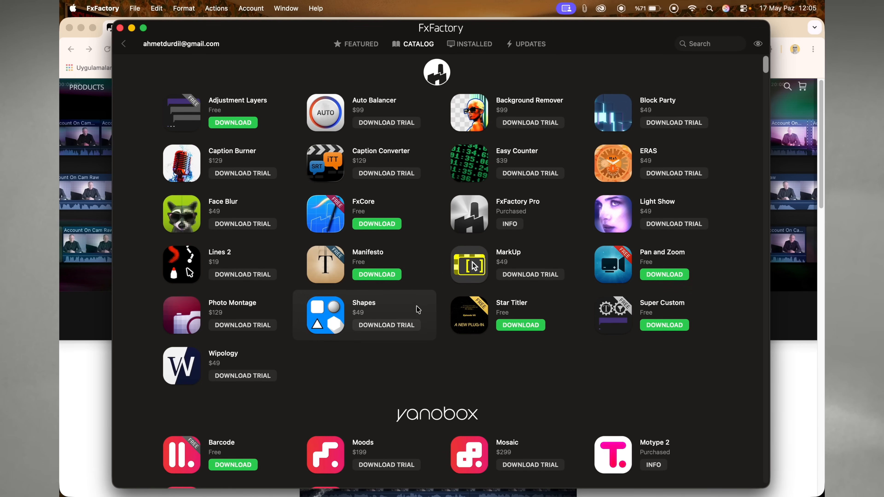
scroll(417, 310, "down", 2)
scroll(418, 310, "down", 4)
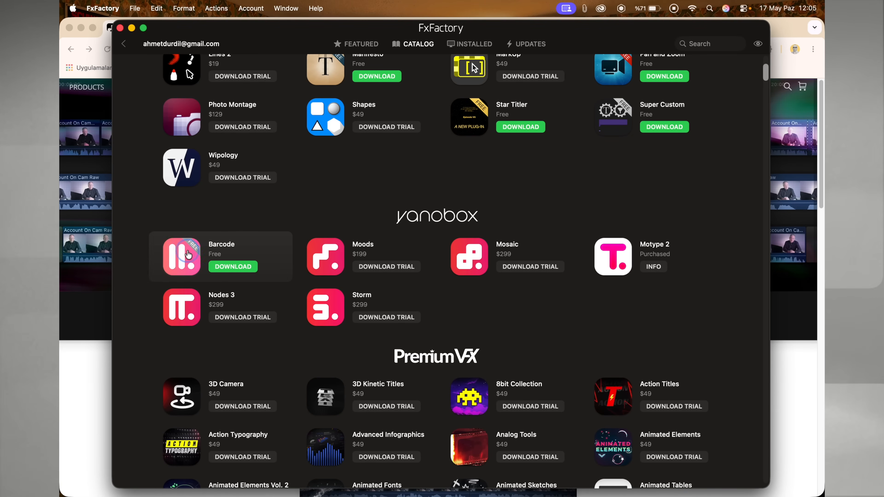
left_click(187, 251)
key("super+bracketleft")
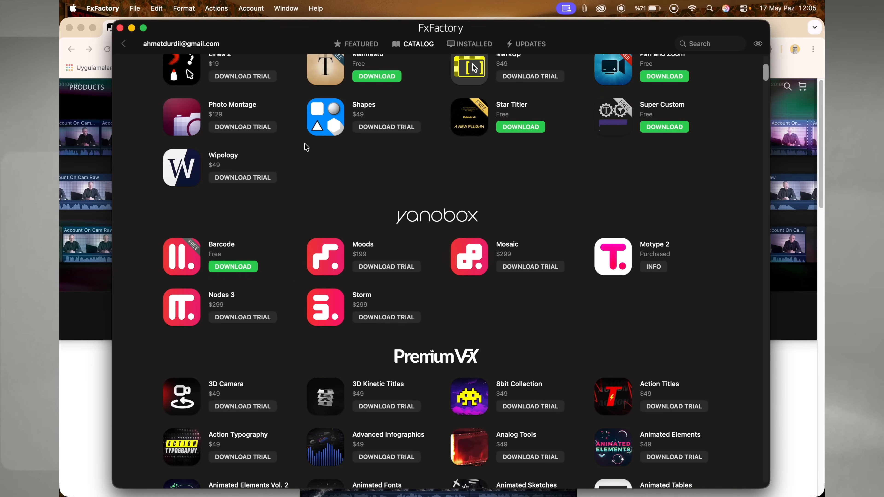
Step: Look over the remaining catalog sections, including Idustrial Revolution, Zoetrope, Alex4D and UsefulFX, and return to the catalog's beginning
scroll(485, 377, "down", 11)
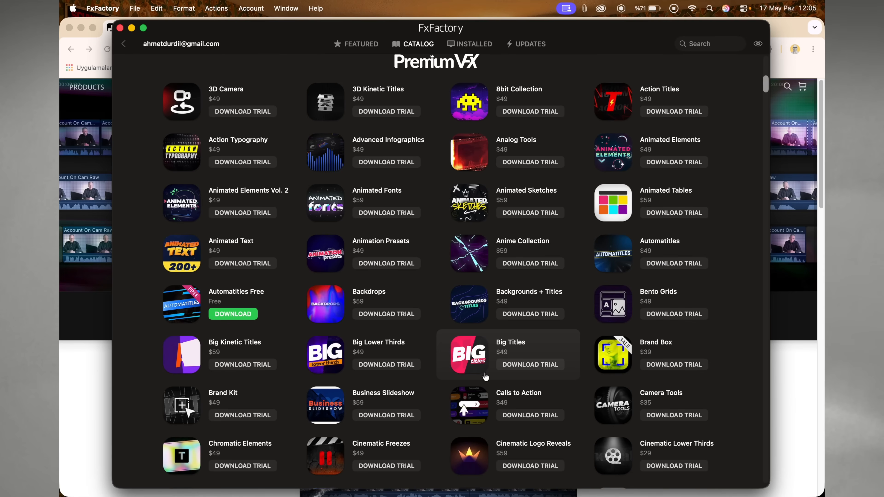
scroll(485, 377, "down", 12)
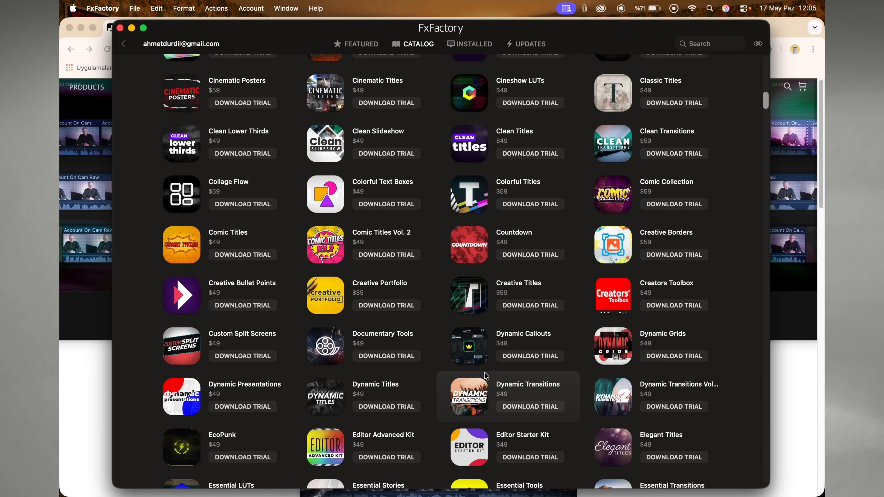
scroll(485, 377, "down", 10)
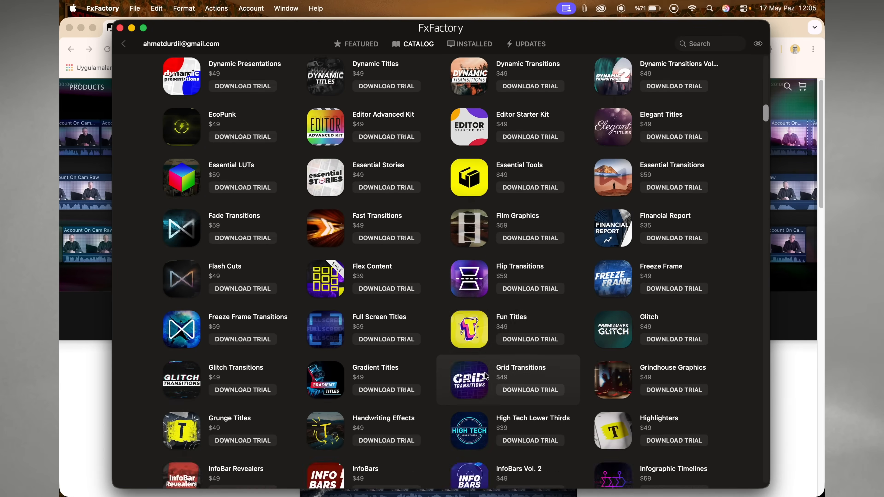
scroll(485, 377, "down", 20)
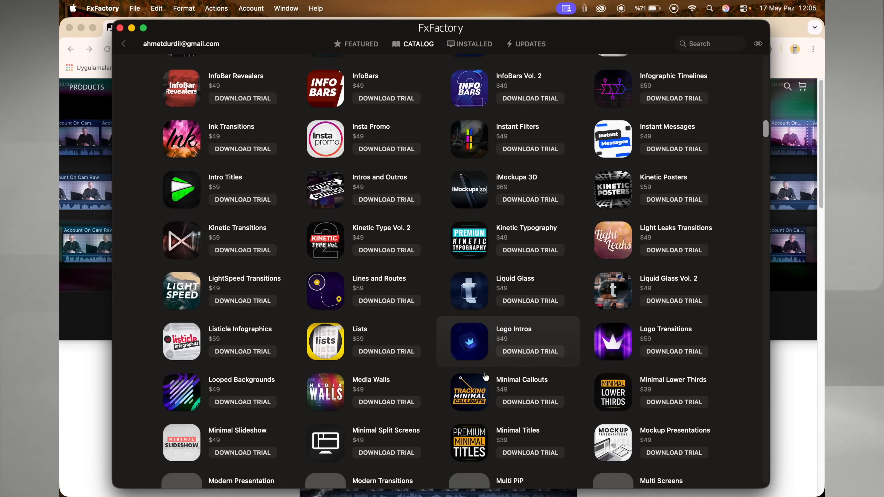
scroll(485, 377, "down", 20)
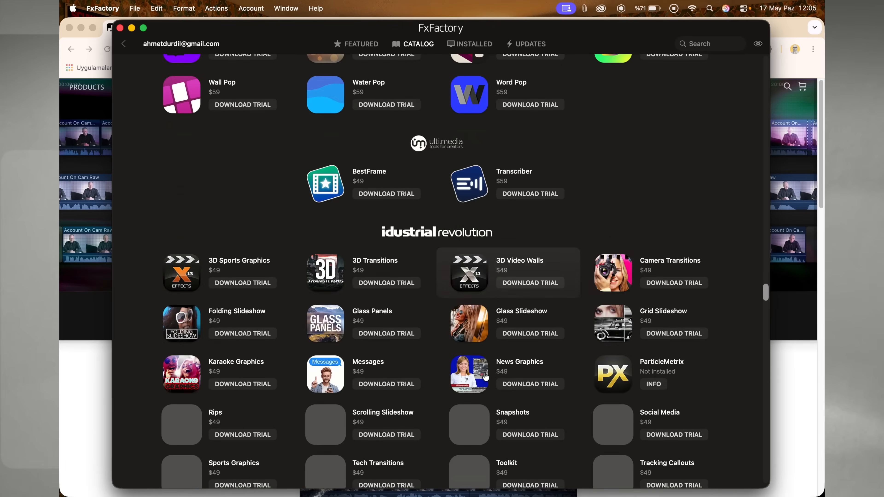
scroll(486, 377, "down", 20)
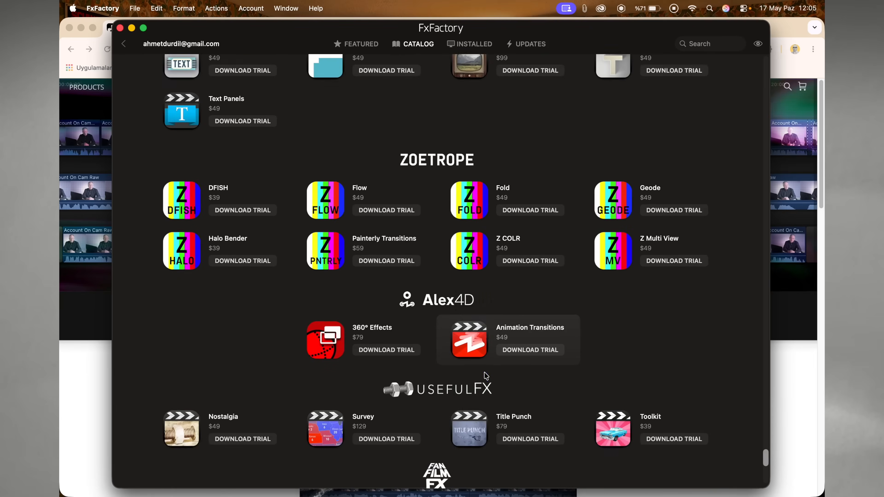
scroll(486, 376, "up", 20)
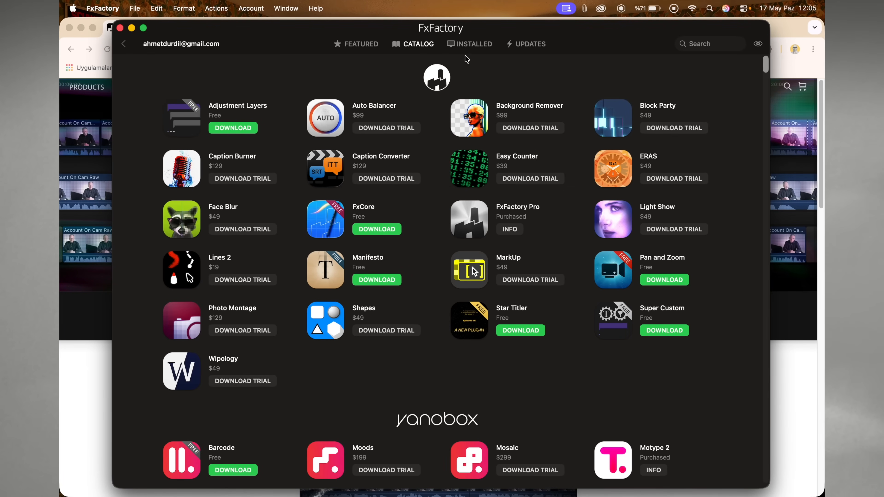
Step: Open the installed FxFactory Pro product and examine its Fundamentals and Tutorials videos for Final Cut Pro and Premiere Pro
left_click(469, 45)
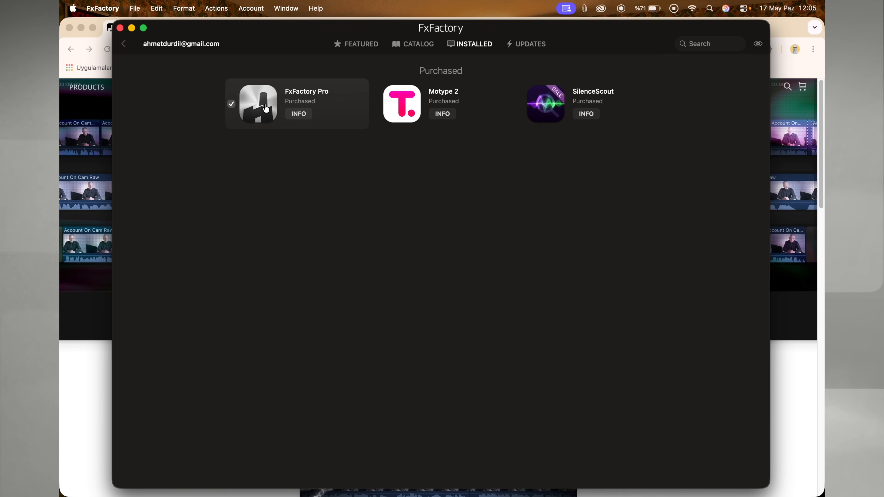
left_click(298, 114)
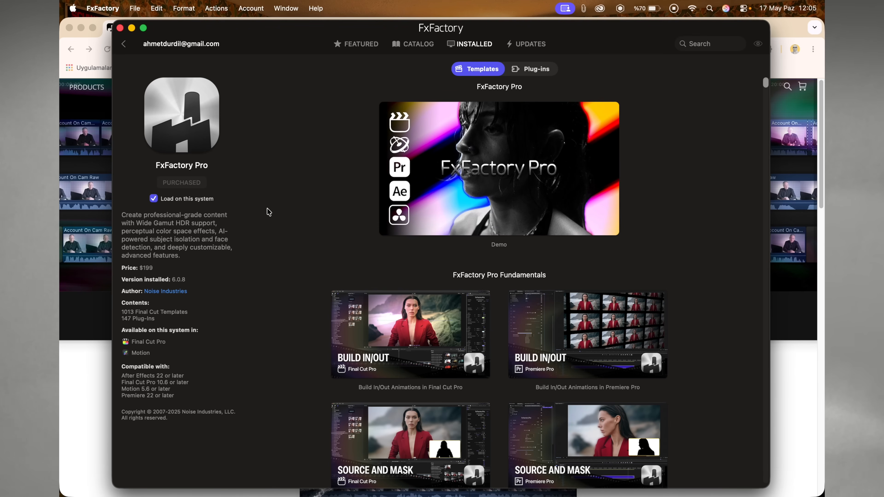
scroll(272, 218, "down", 5)
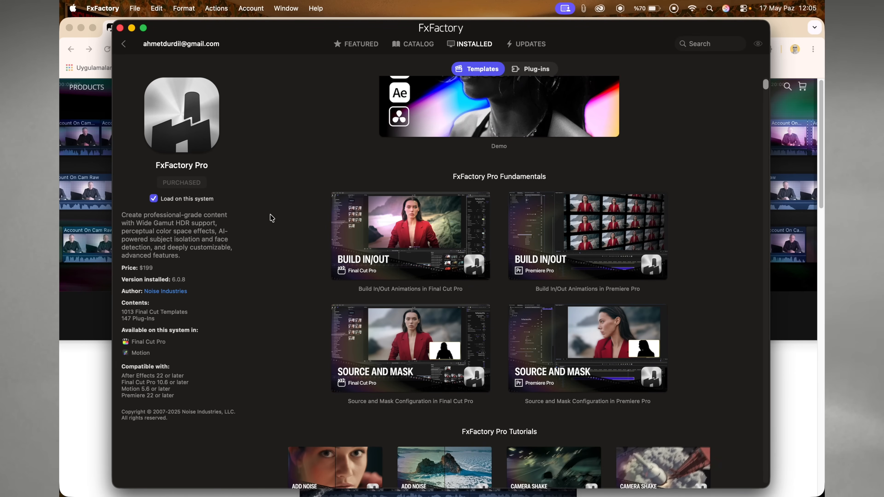
scroll(272, 218, "down", 3)
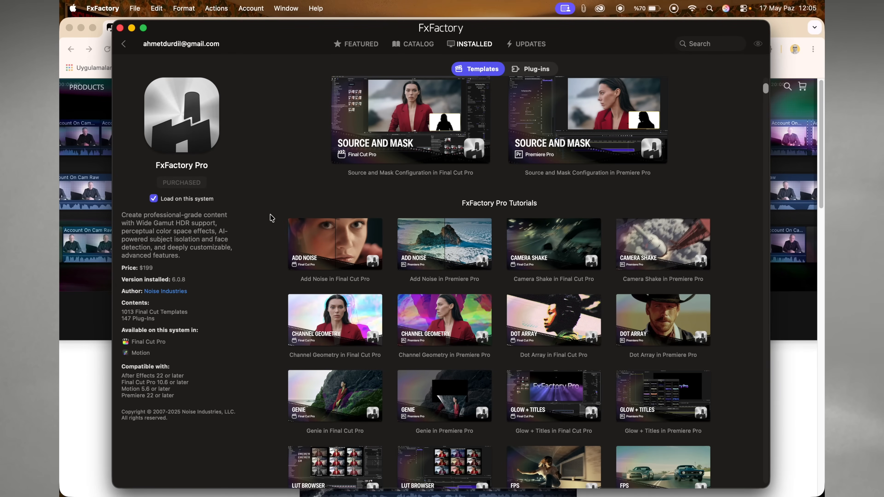
scroll(272, 218, "down", 4)
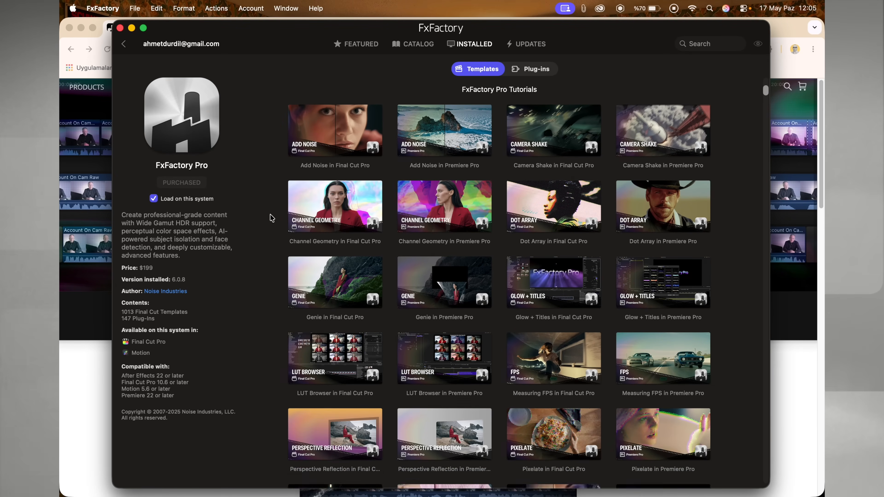
scroll(272, 218, "down", 6)
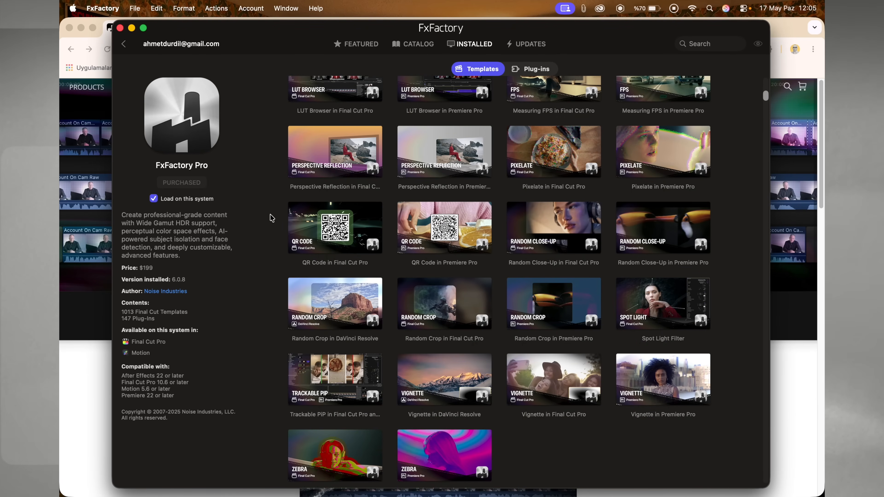
Step: Examine the FxFactory Pro 6 template categories, from Analog TV and Blur through Checkerboard and Circle to Glow Clouds
scroll(272, 218, "down", 3)
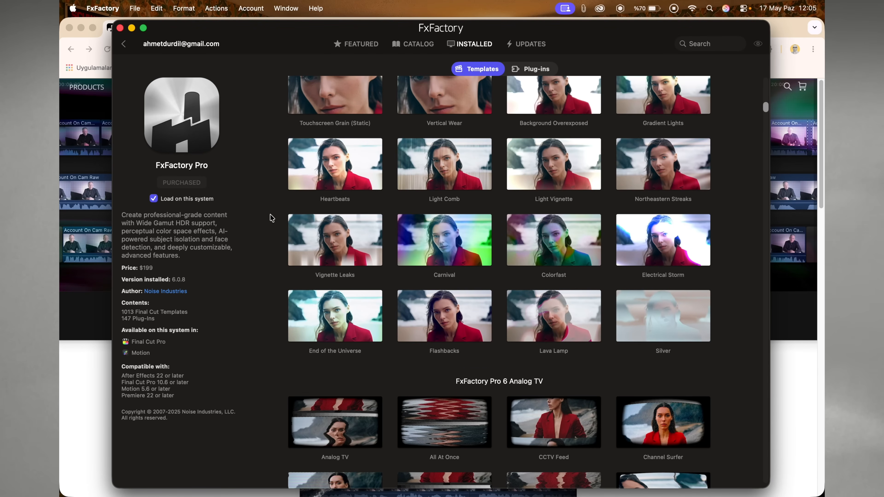
scroll(272, 218, "down", 9)
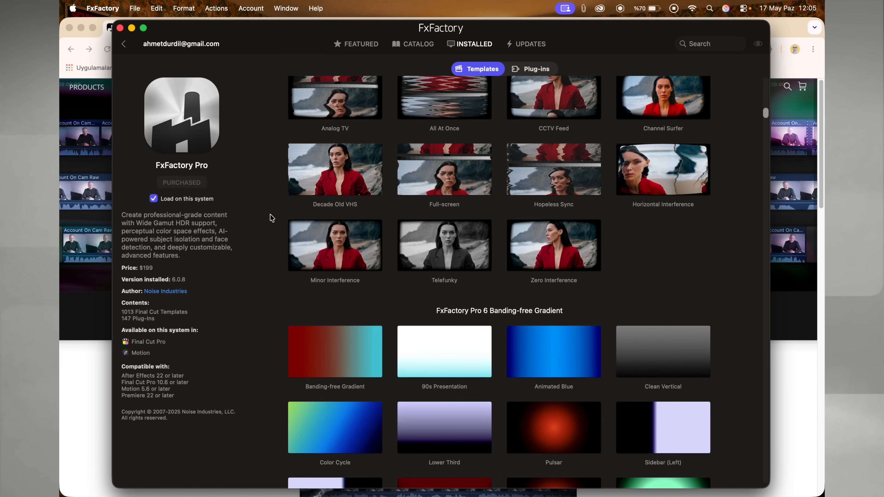
scroll(272, 219, "down", 4)
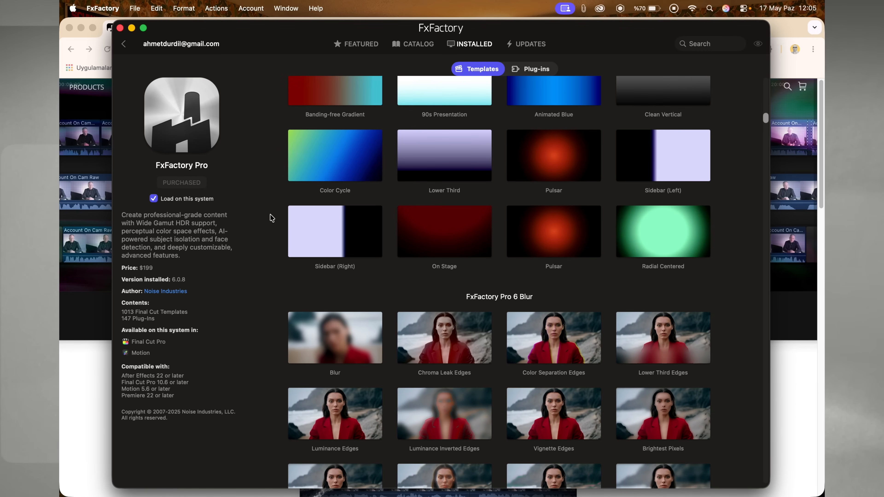
scroll(272, 218, "down", 8)
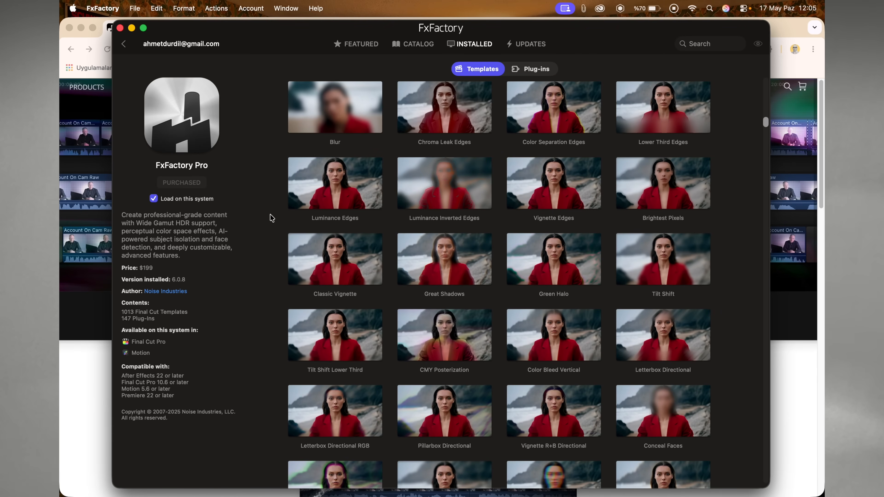
scroll(272, 218, "down", 20)
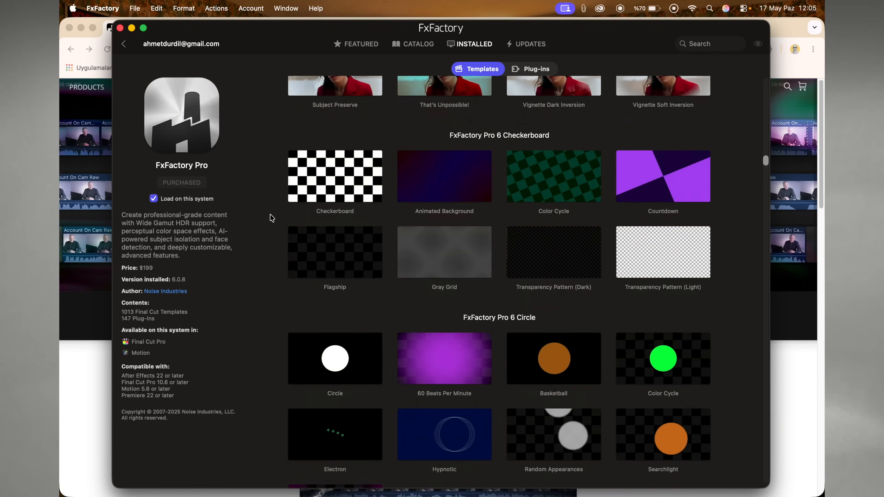
scroll(272, 218, "down", 20)
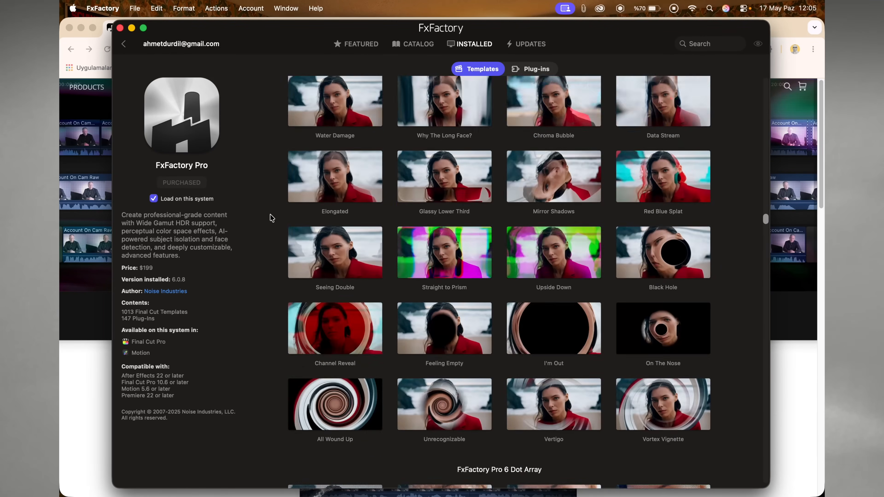
scroll(272, 218, "down", 20)
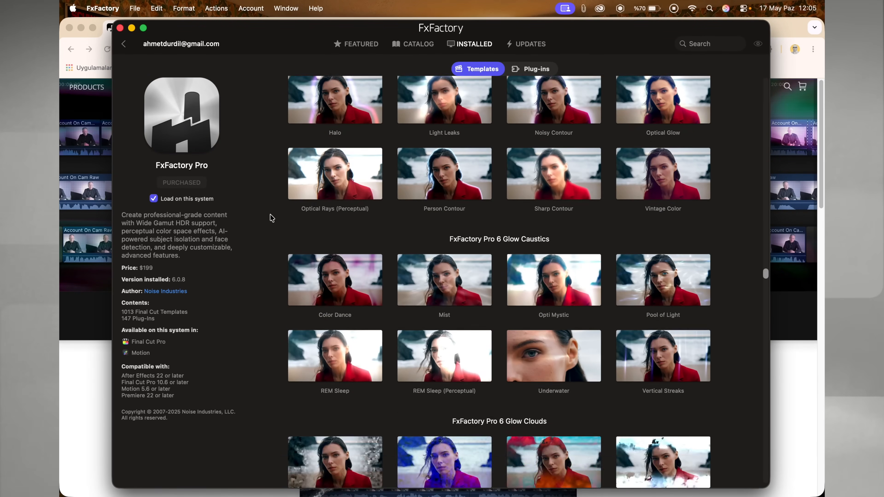
Step: Switch to Chrome and read the SilenceScout product page, covering compatibility, the tutorial, multicam and compound clip support, and silence detection
key("super+Tab")
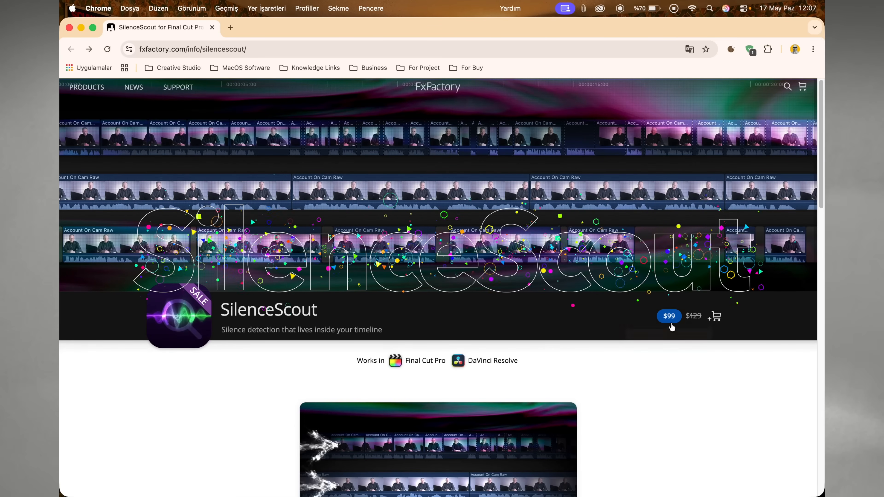
scroll(607, 353, "down", 1)
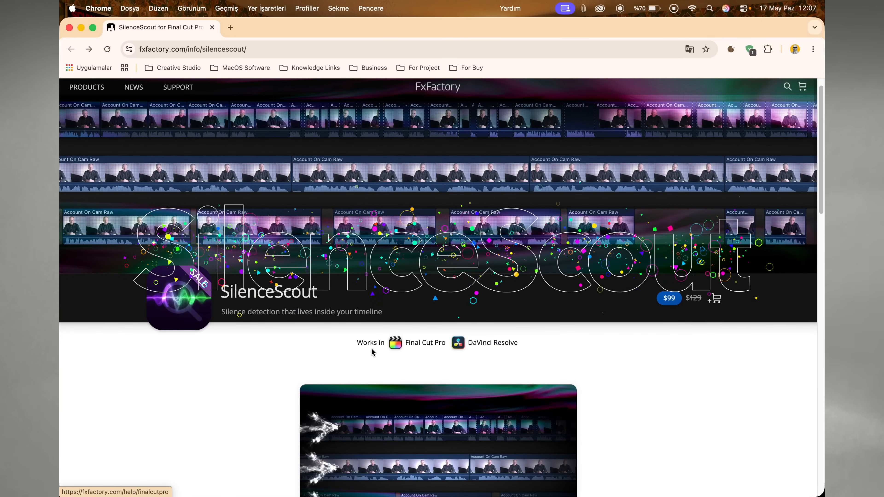
scroll(567, 361, "down", 10)
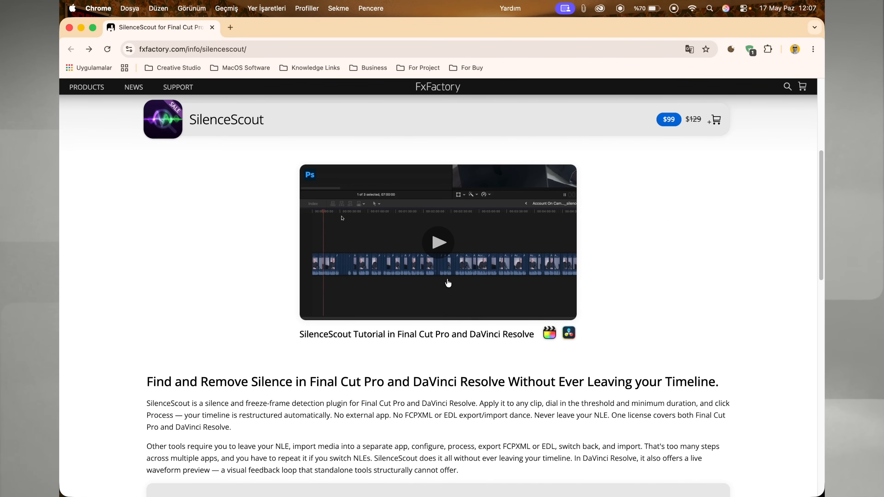
scroll(168, 279, "down", 8)
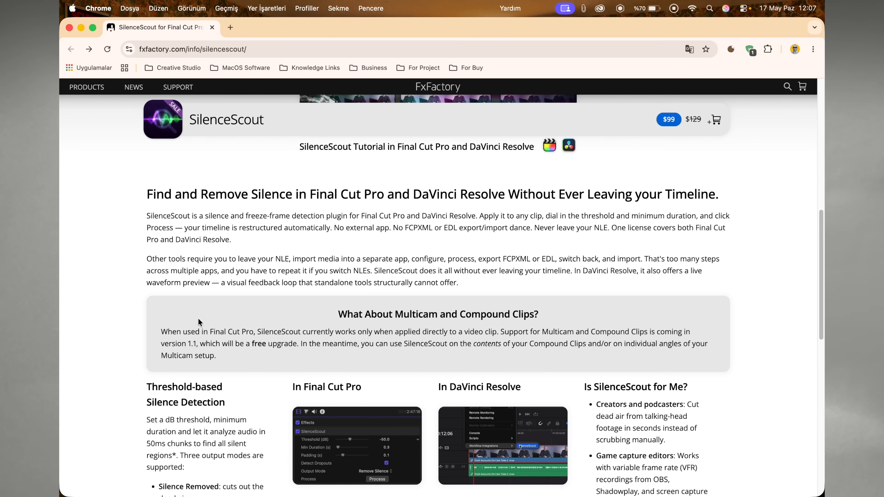
scroll(199, 322, "down", 10)
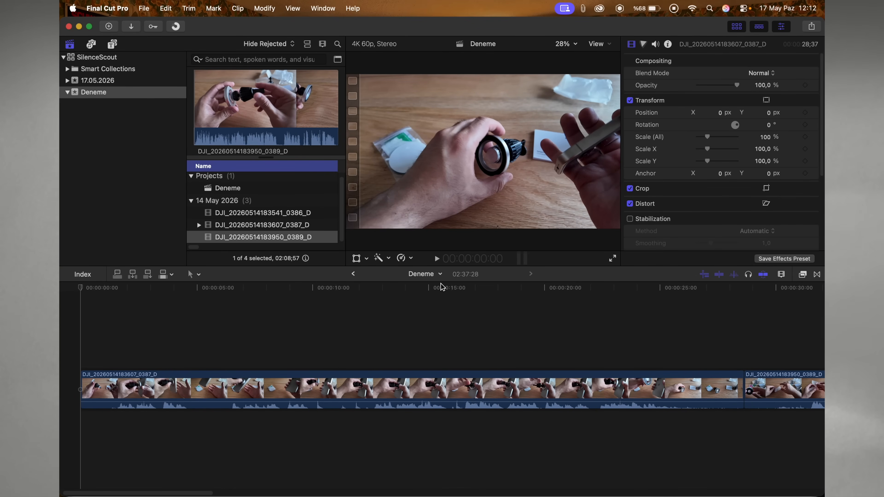
Step: In Final Cut Pro, play several passages of the first clip in the Deneme timeline to review its silent sections
left_click(161, 310)
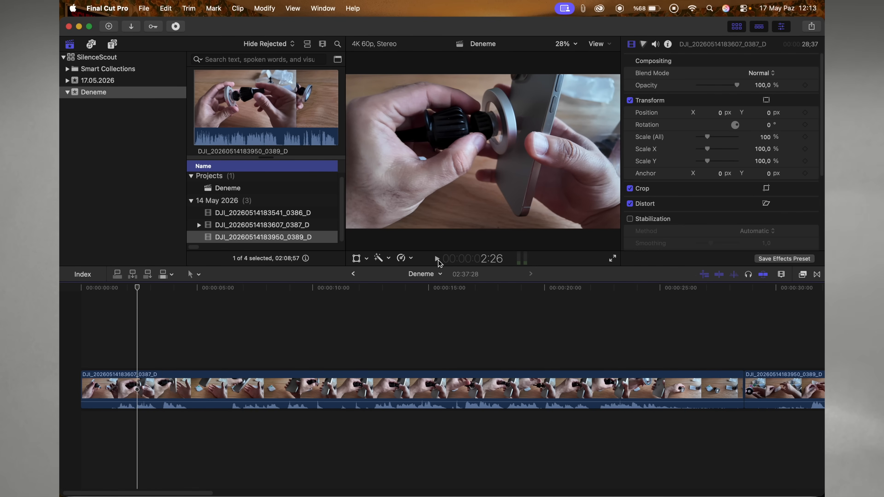
left_click(438, 260)
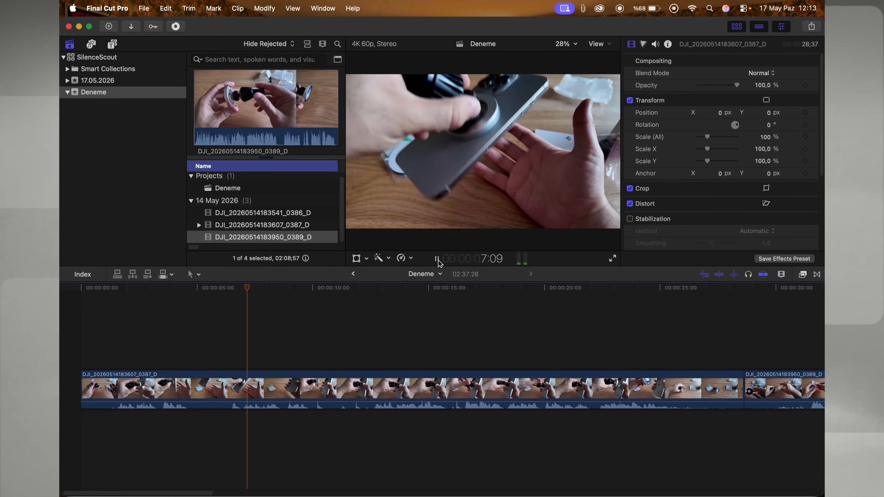
left_click(437, 259)
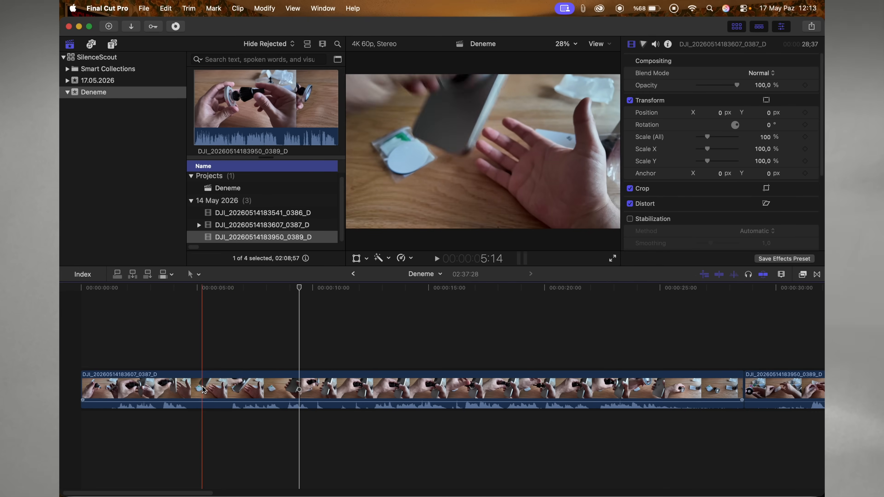
left_click(437, 259)
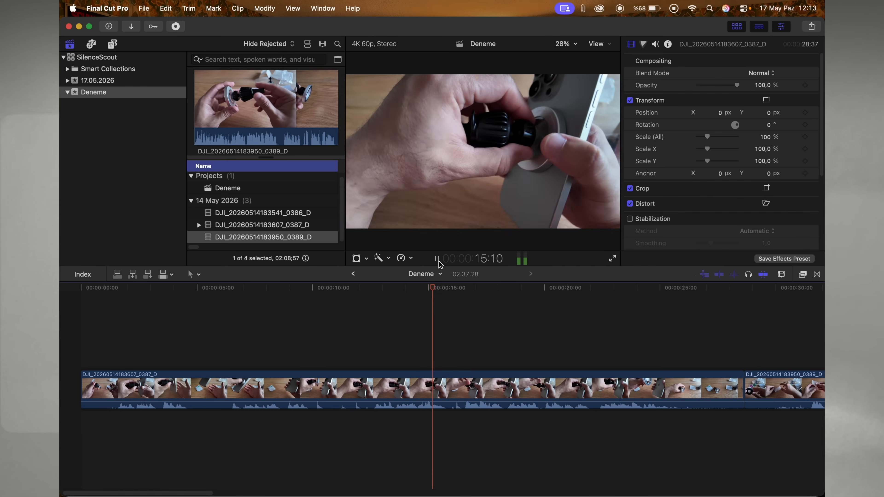
left_click(438, 259)
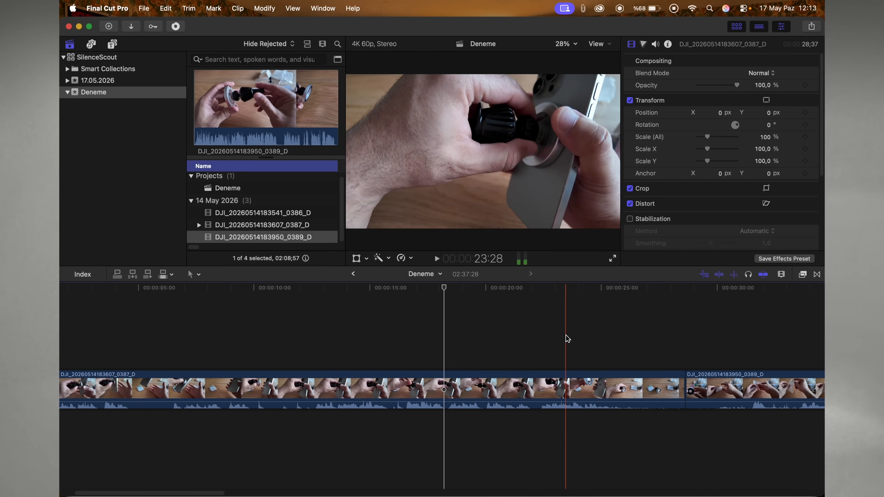
Step: Review the second clip in the Deneme timeline by playing passages from its start, from about 0:56 and from about 1:13
scroll(568, 339, "right", 10)
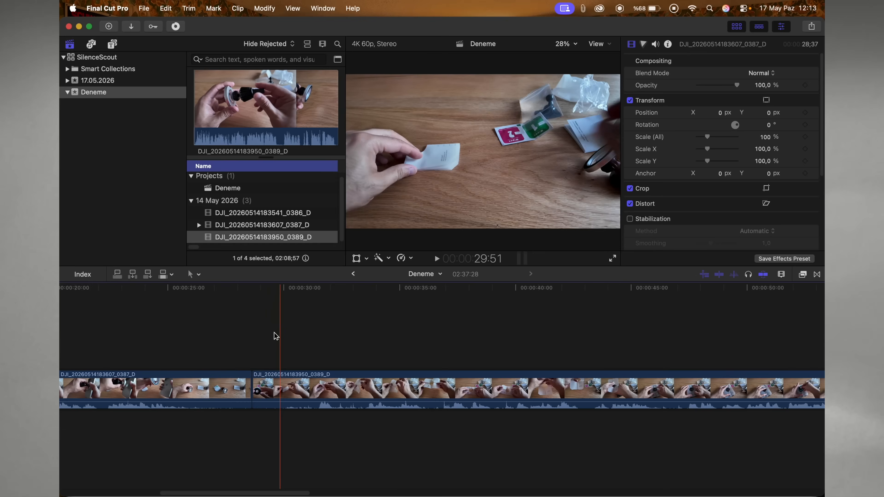
left_click(252, 334)
left_click(437, 259)
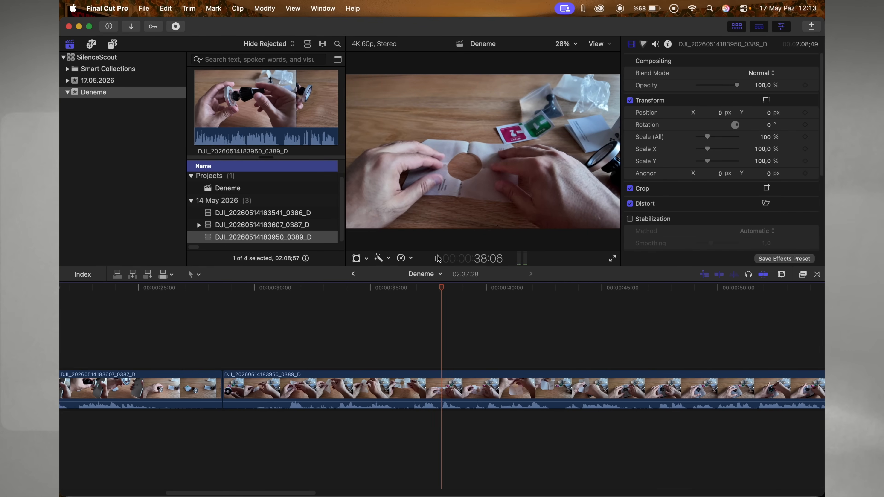
left_click(438, 259)
scroll(503, 346, "right", 10)
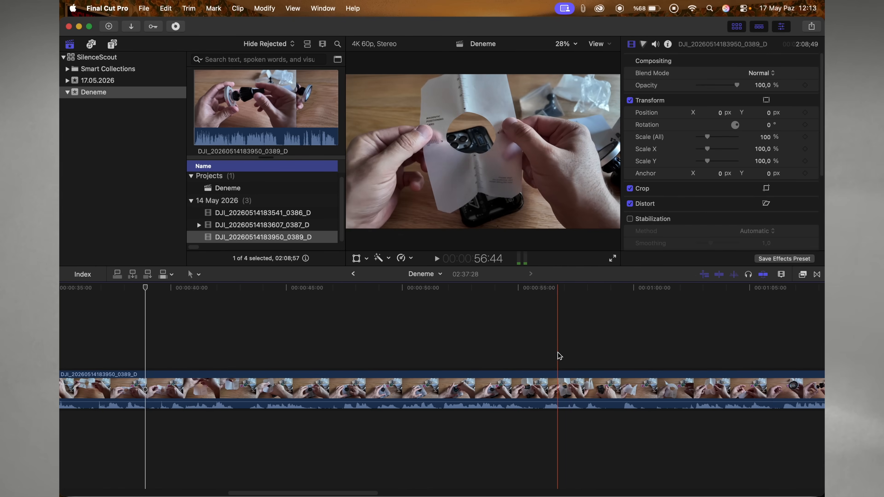
left_click(560, 356)
left_click(438, 258)
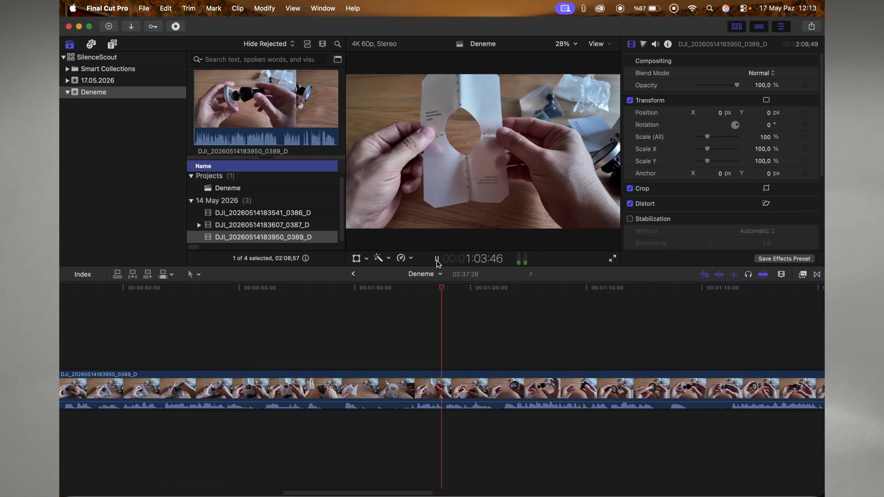
left_click(595, 349)
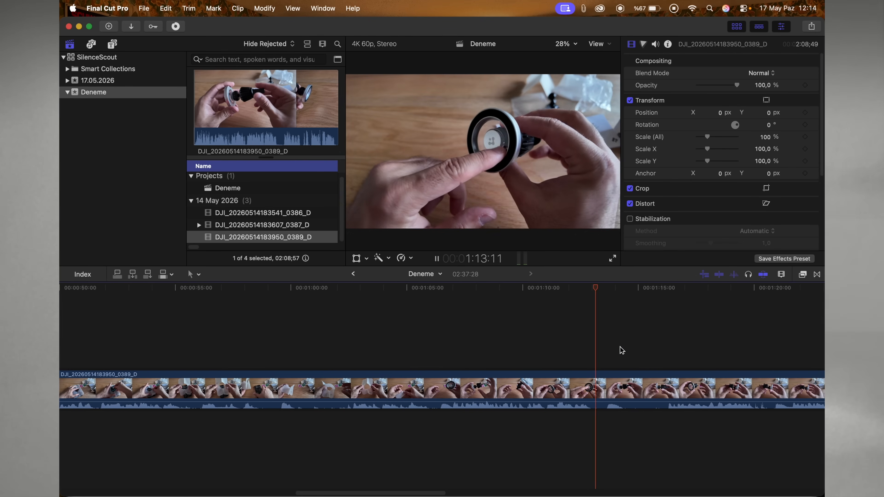
left_click(436, 259)
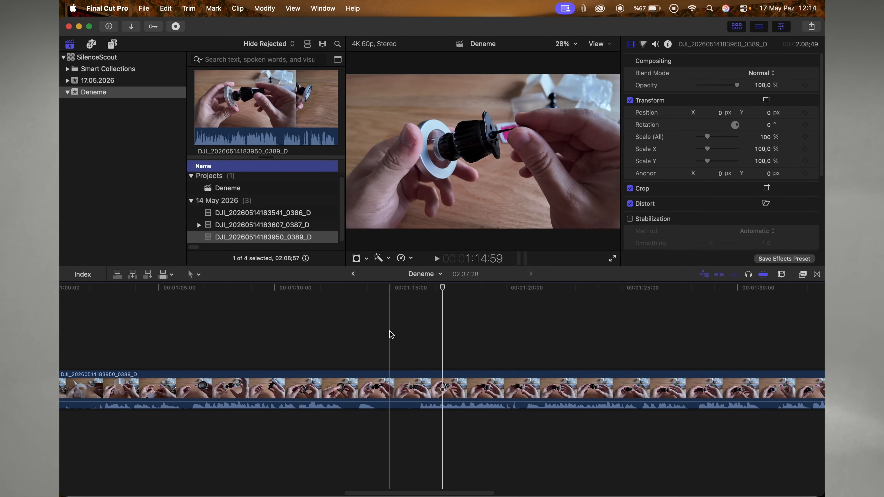
Step: Blade the second clip at about 1:13, 1:14 and 1:16, and select the short segment between the first two cuts
key("b")
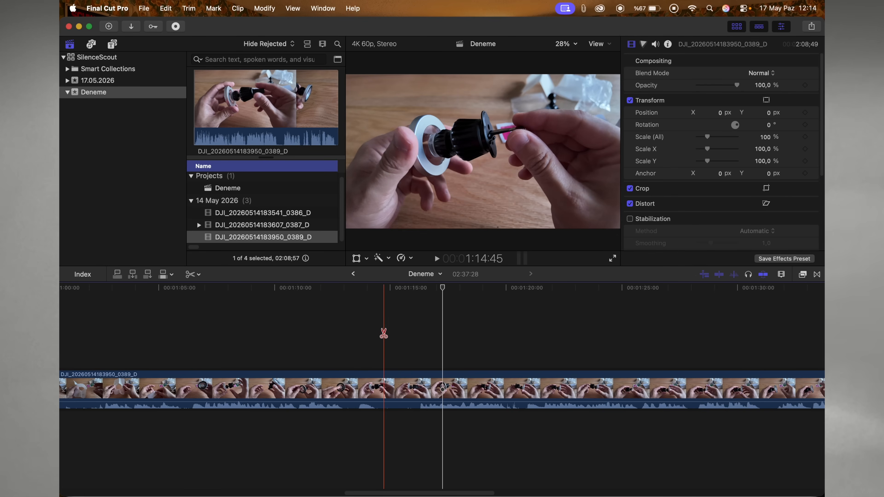
left_click(376, 388)
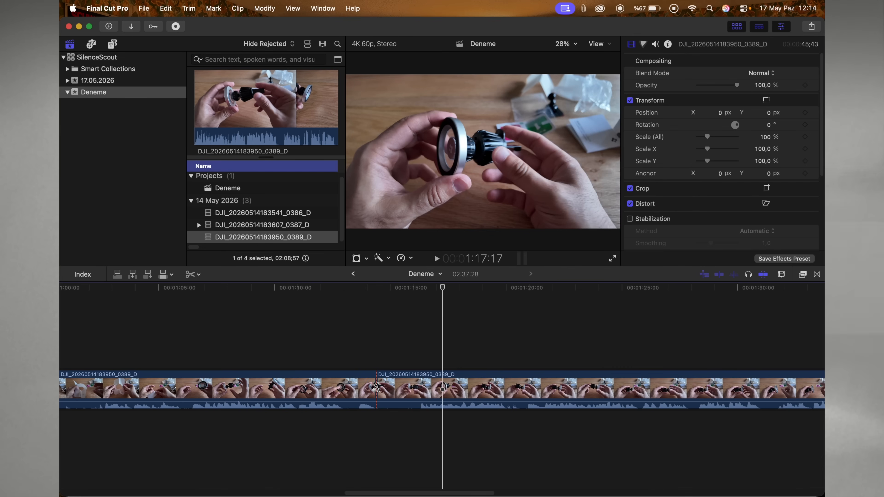
left_click(420, 387)
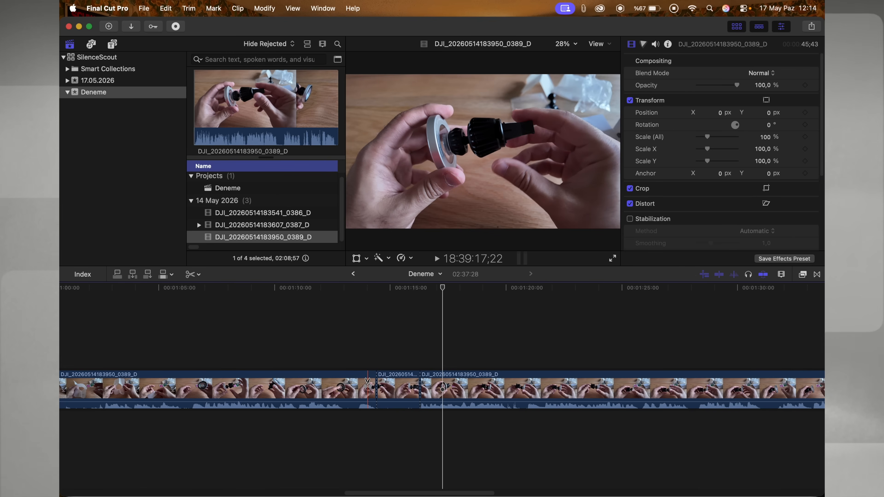
left_click(344, 386)
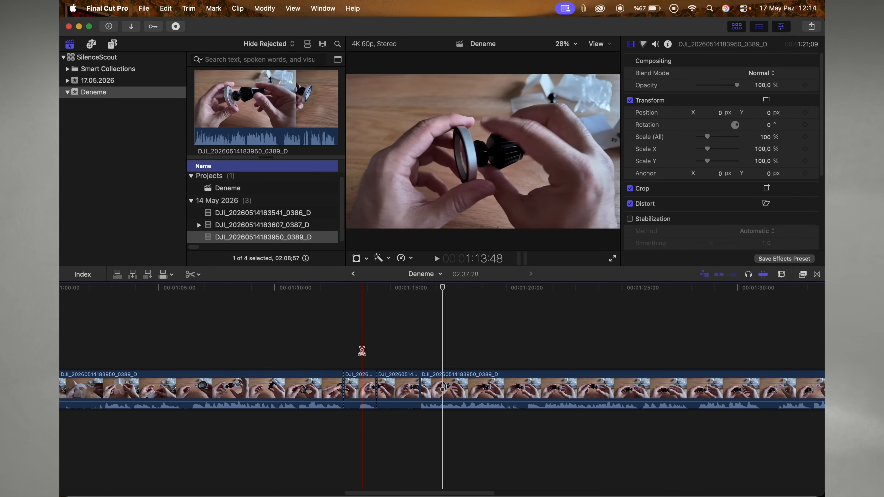
key("a")
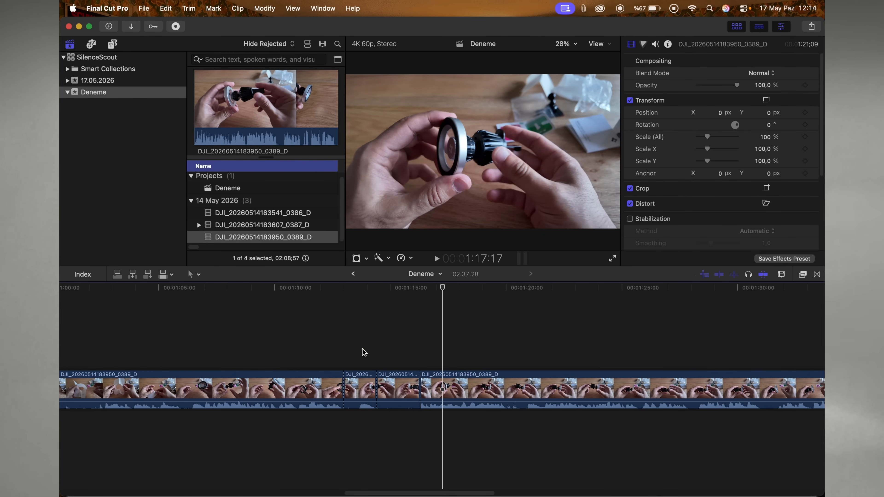
left_click(359, 375)
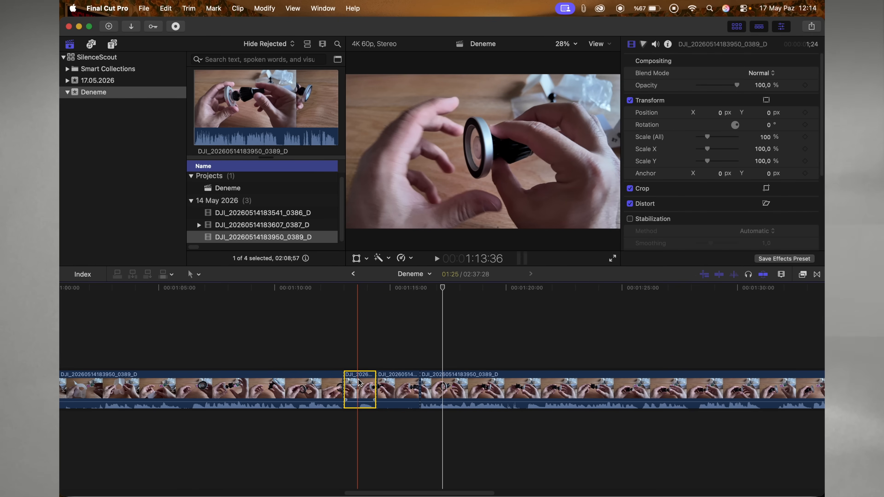
Step: Delete the two short silent segments of the second clip between the cuts at about 1:13 and 1:16
key("Delete")
key("super+4")
left_click(363, 382)
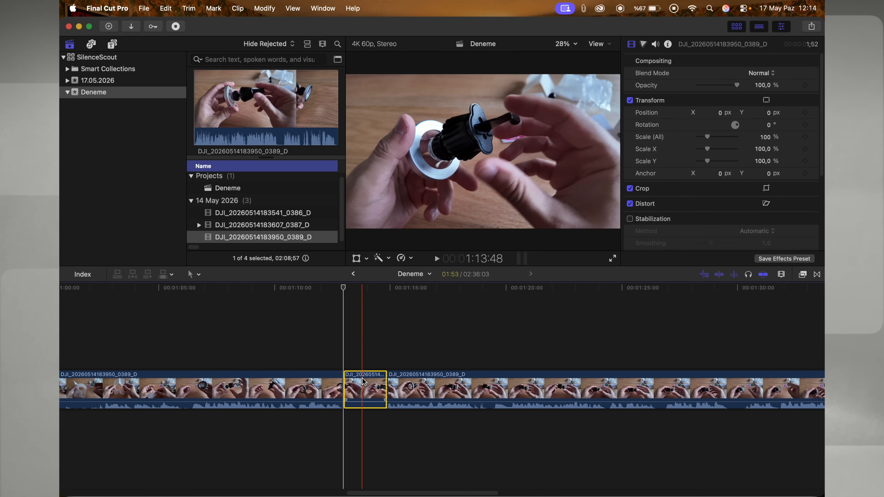
key("Delete")
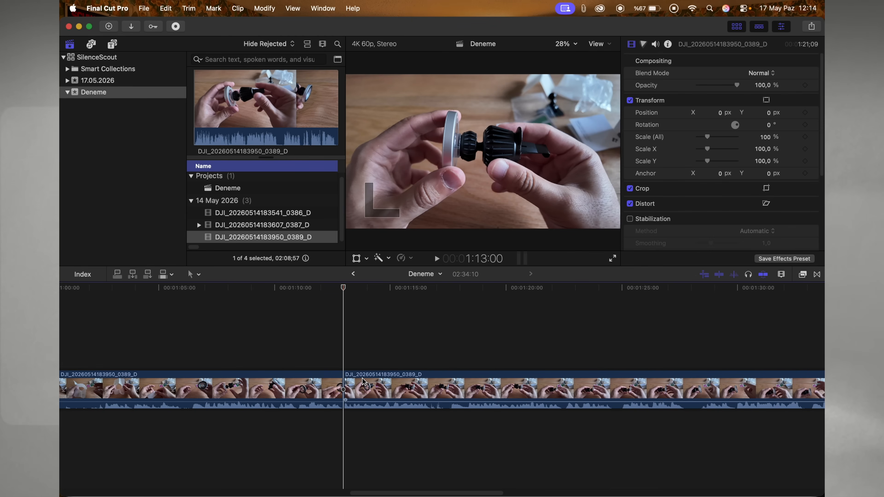
Step: Blade the second clip on both sides of its silent gaps between about 1:17 and 1:46
key("b")
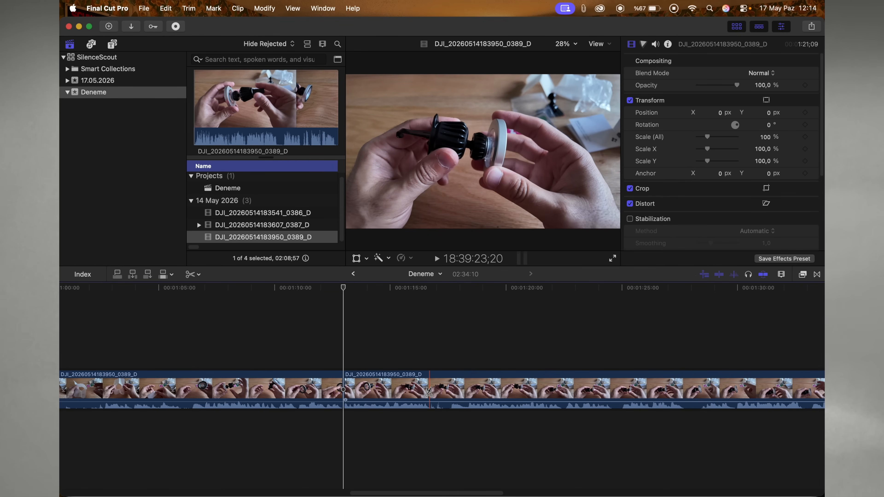
left_click(431, 391)
left_click(468, 393)
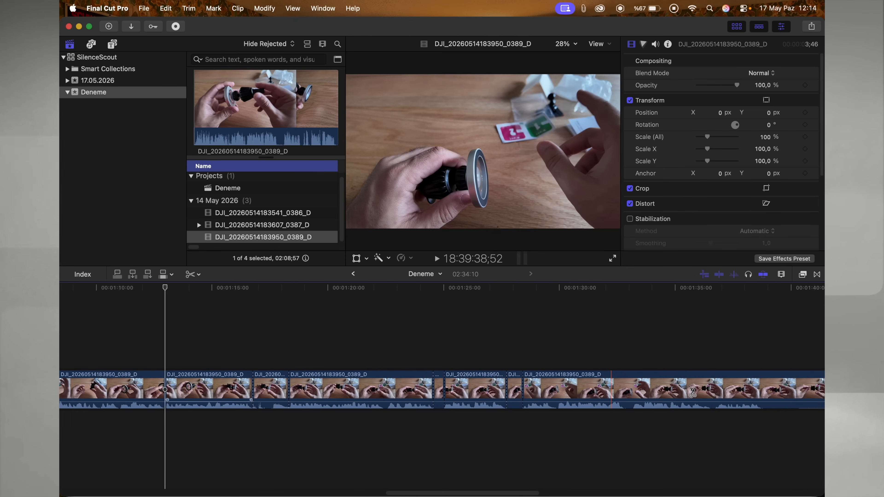
scroll(692, 392, "right", 5)
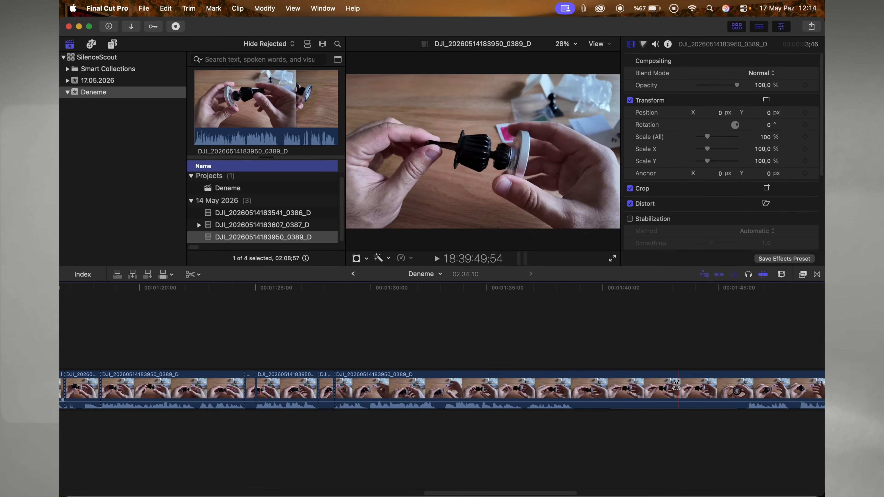
left_click(748, 389)
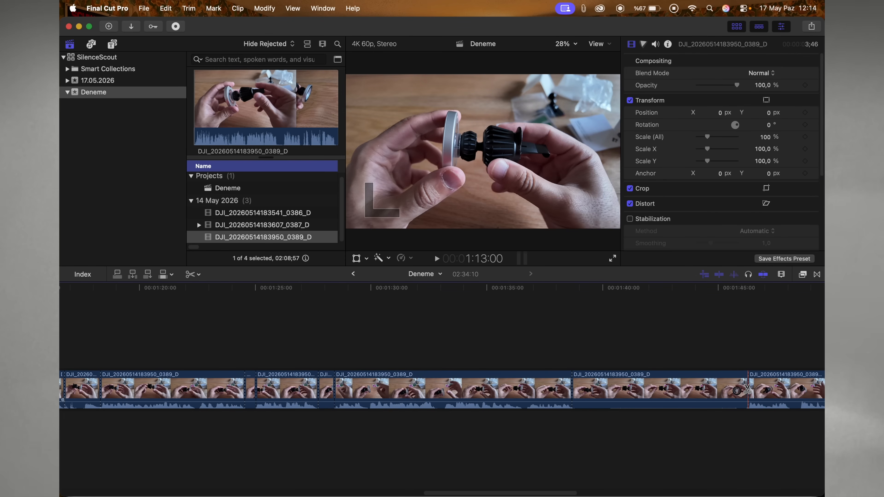
Step: Blade the second clip at about 2:00 and 2:04, and select the silent segment between the two cuts
scroll(748, 389, "right", 15)
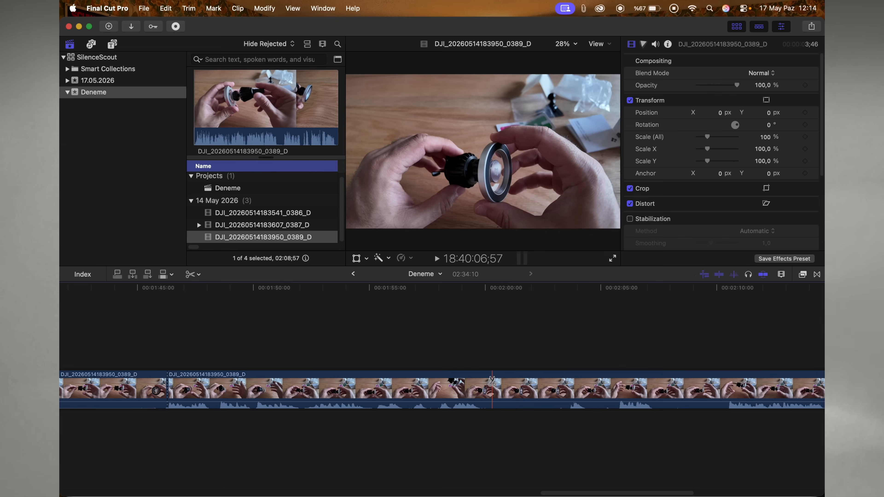
key("c")
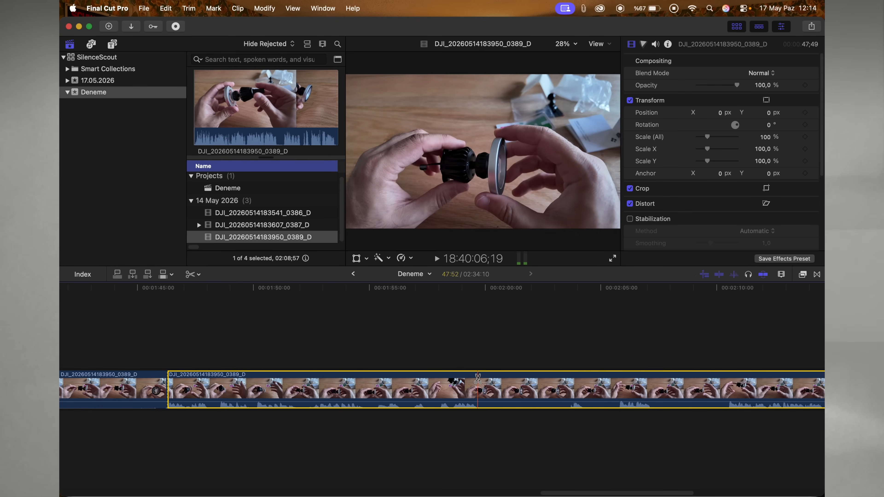
left_click(478, 387)
left_click(569, 380)
key("a")
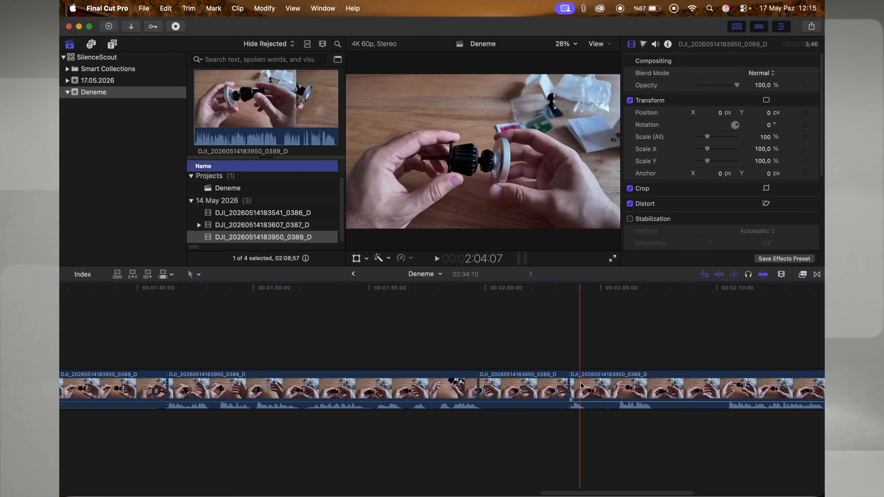
left_click(522, 396)
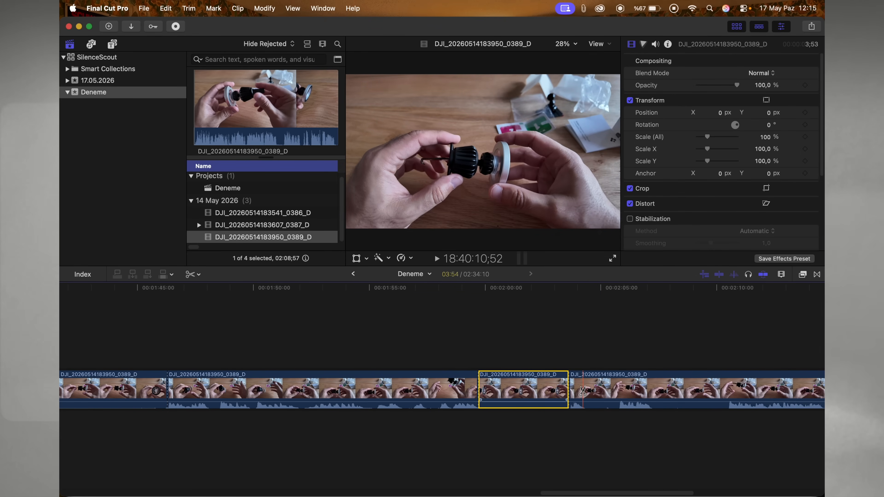
Step: Blade the second clip at about 2:04, 2:06, 2:07 and 2:10 to isolate its next silent gaps
key("b")
left_click(584, 390)
left_click(617, 390)
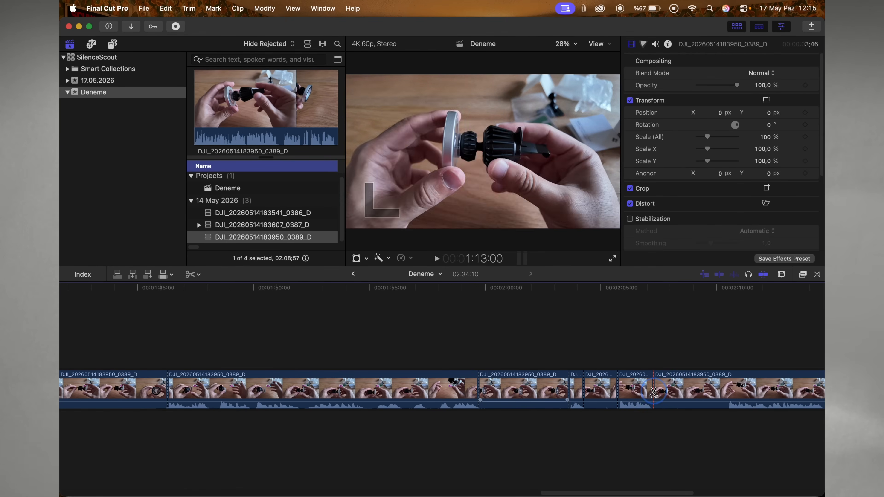
left_click(654, 390)
left_click(727, 390)
Step: Blade the final part of the second clip at about 2:18, 2:20 and 2:30
scroll(726, 390, "right", 6)
scroll(686, 392, "right", 10)
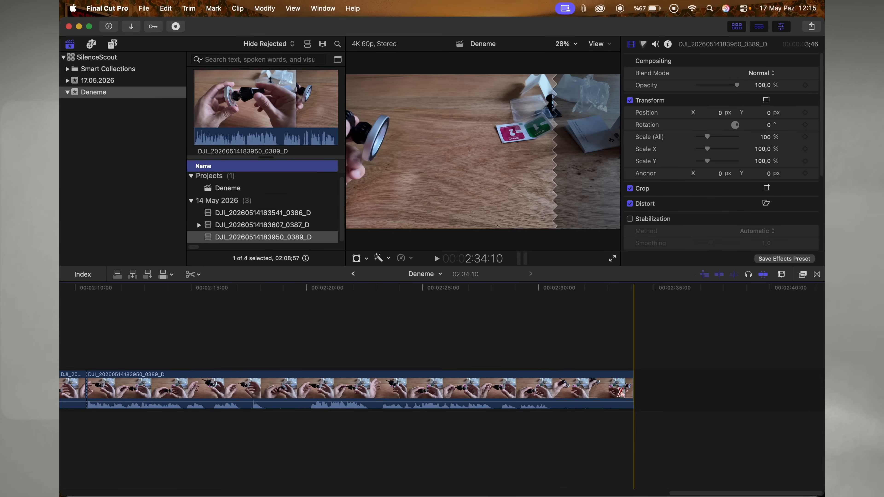
left_click(268, 388)
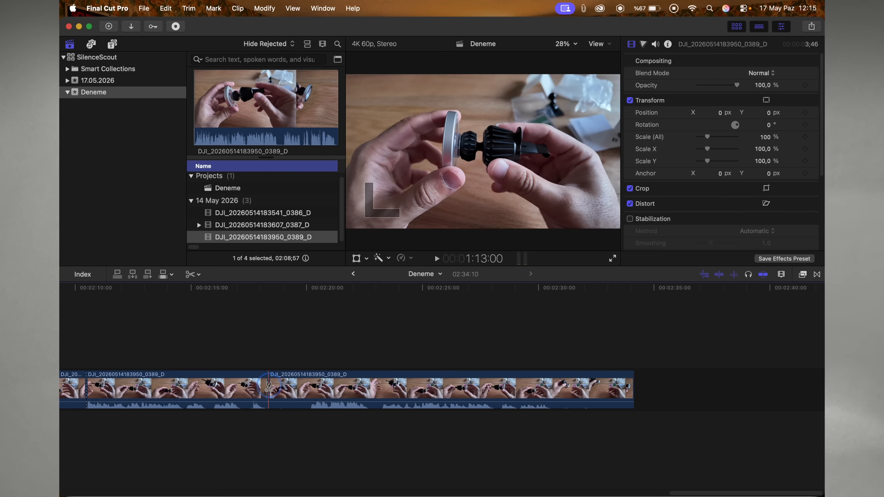
left_click(311, 386)
left_click(551, 384)
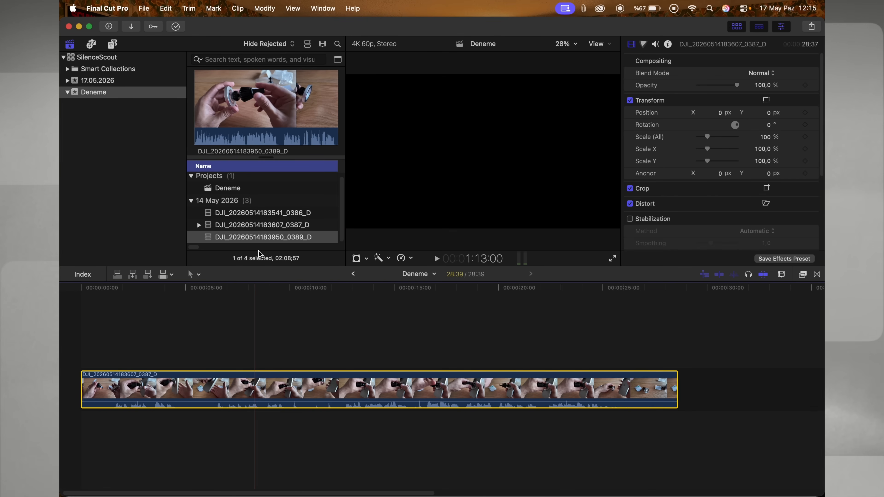
key("e")
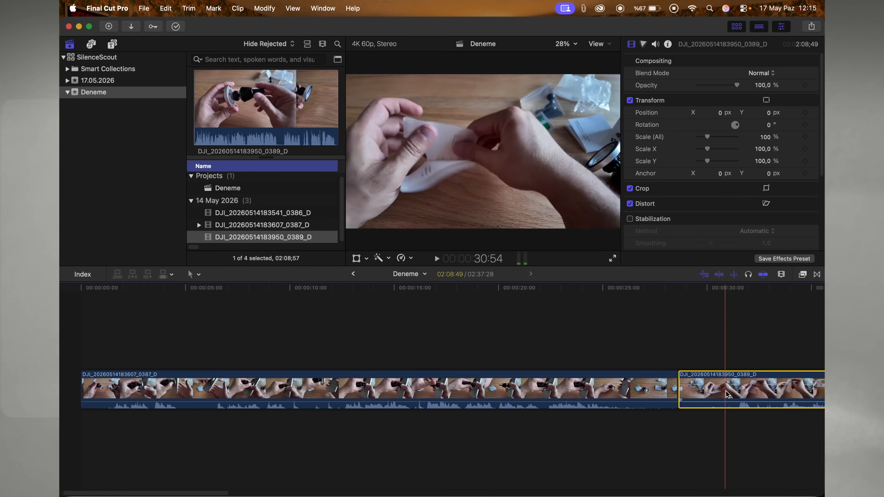
left_click(413, 387)
left_click(671, 290)
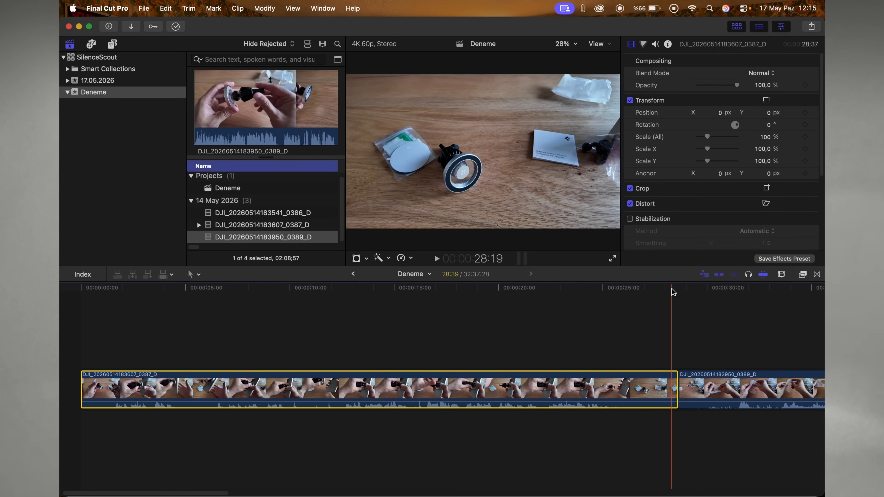
Step: Find the SilenceScout video effect in the effects browser, apply it to the selected first clip, and close the browser
left_click(803, 274)
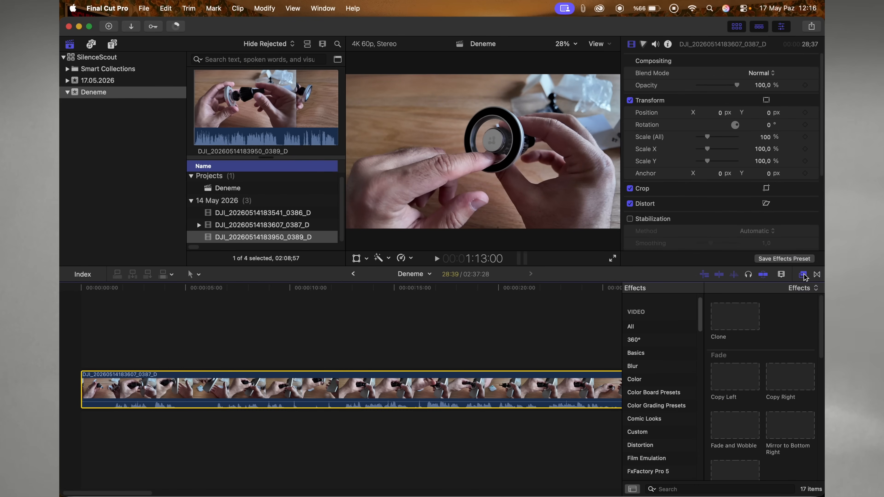
scroll(669, 388, "down", 10)
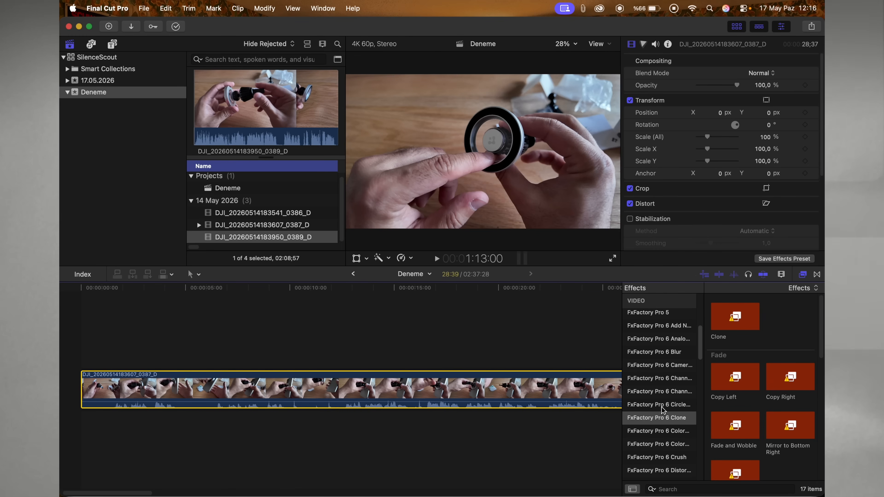
scroll(666, 429, "down", 10)
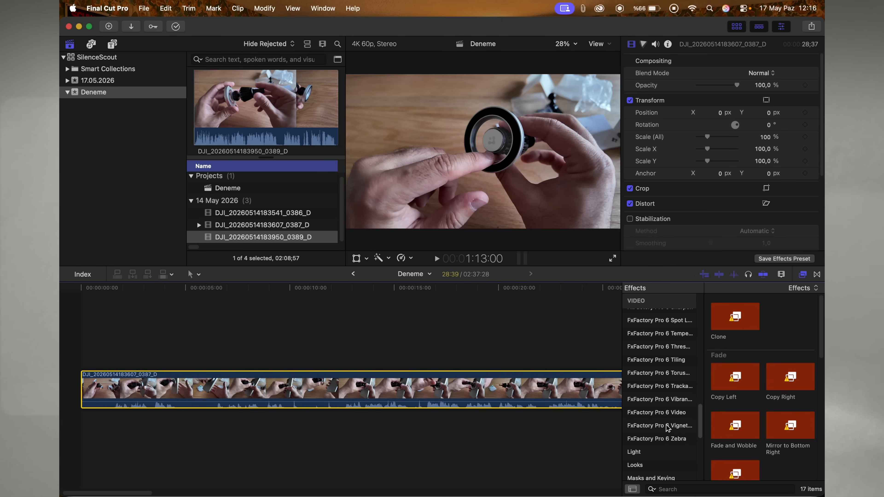
scroll(666, 428, "up", 10)
scroll(667, 428, "up", 10)
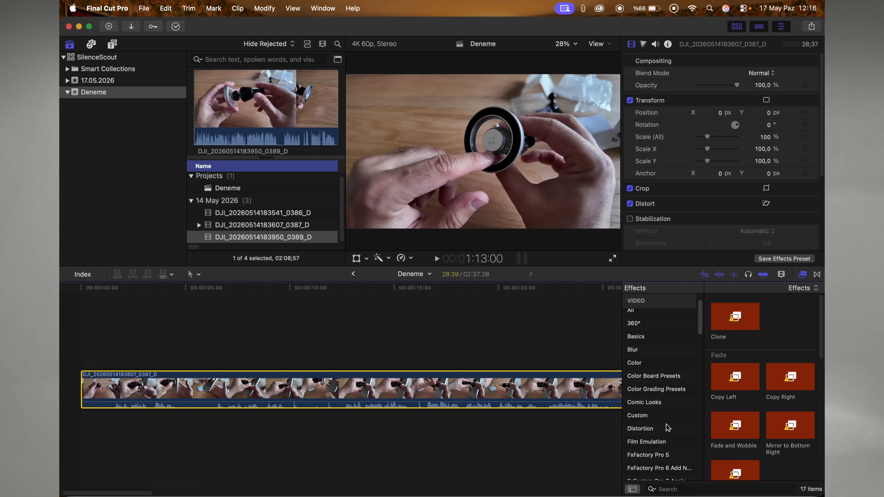
scroll(668, 429, "down", 10)
left_click(663, 427)
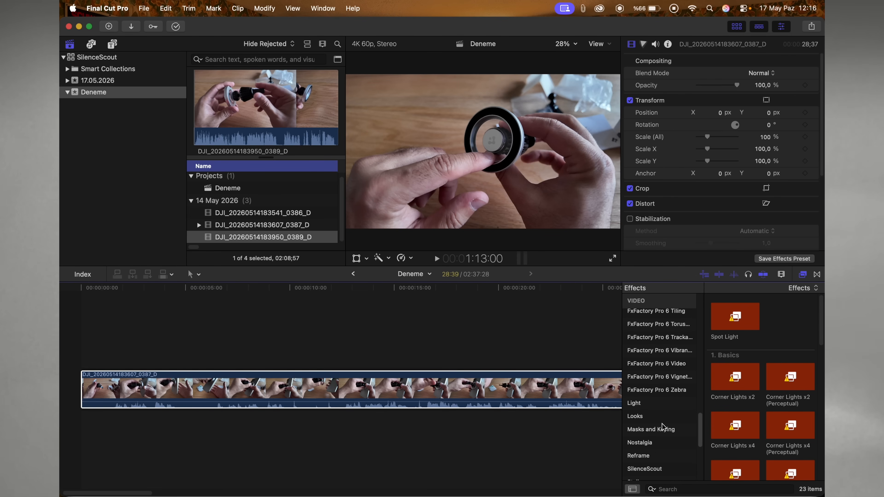
scroll(664, 428, "down", 5)
scroll(672, 380, "up", 5)
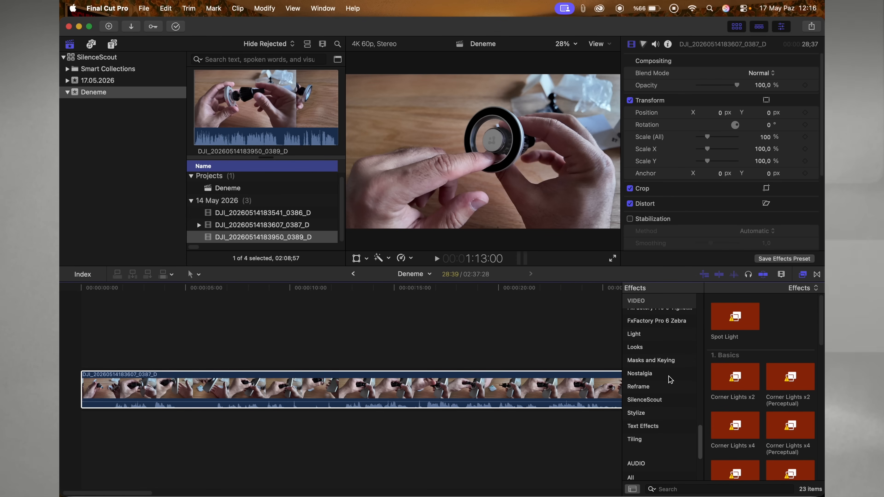
left_click(656, 457)
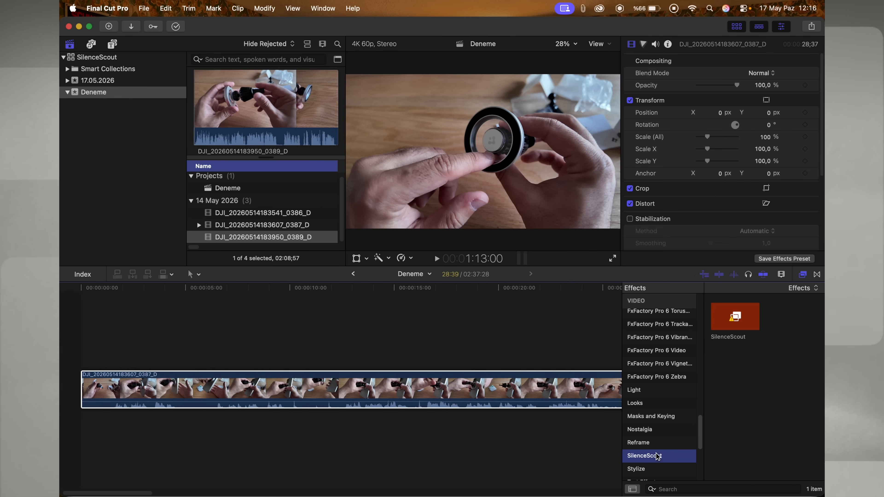
double_click(735, 317)
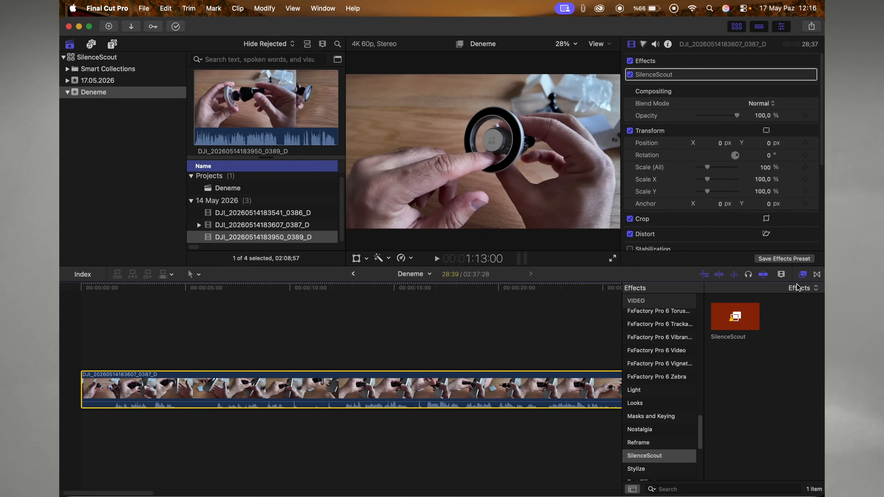
left_click(804, 274)
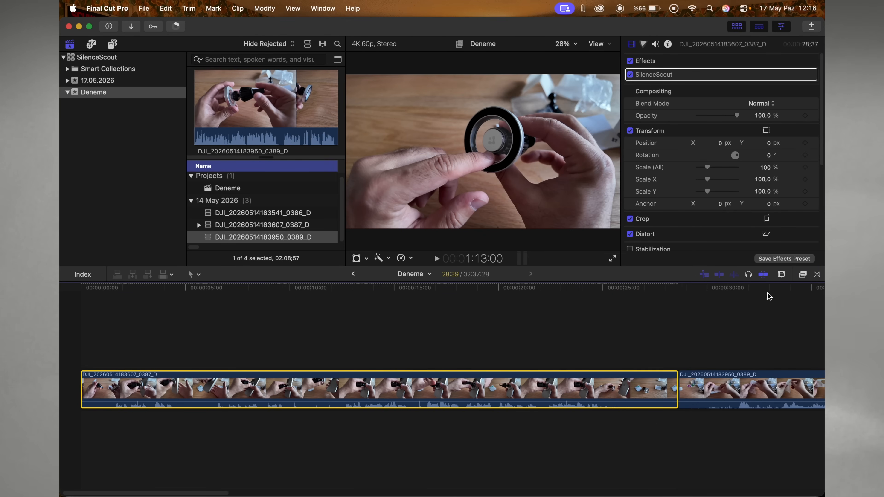
Step: Switch to FxFactory and to Chrome, and read the SilenceScout setup article on granting Final Cut Pro accessibility access
mouse_move(553, 482)
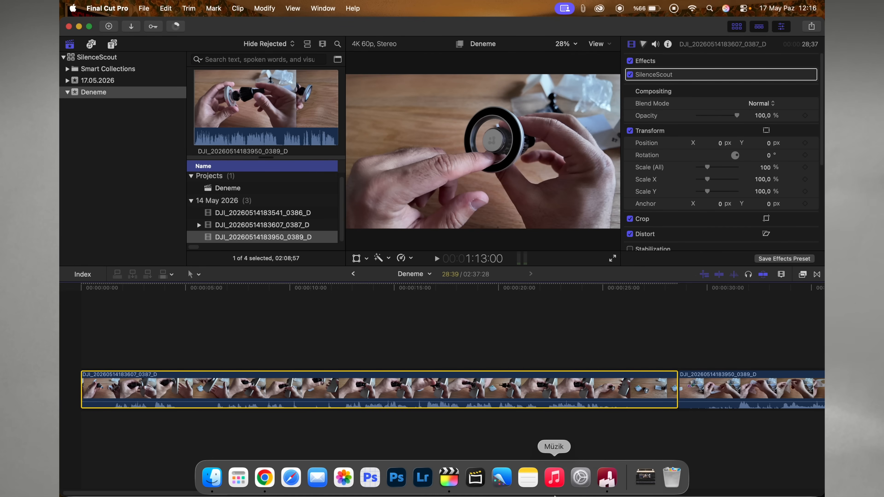
left_click(607, 483)
left_click(545, 105)
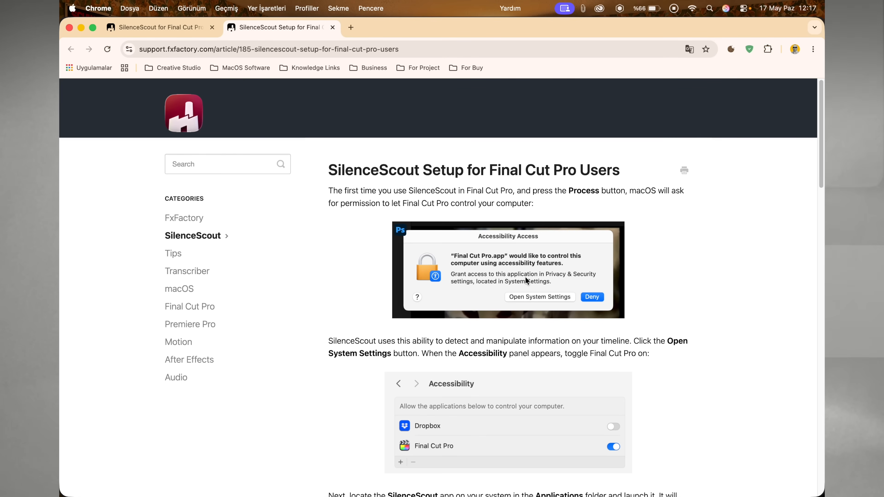
scroll(573, 350, "down", 3)
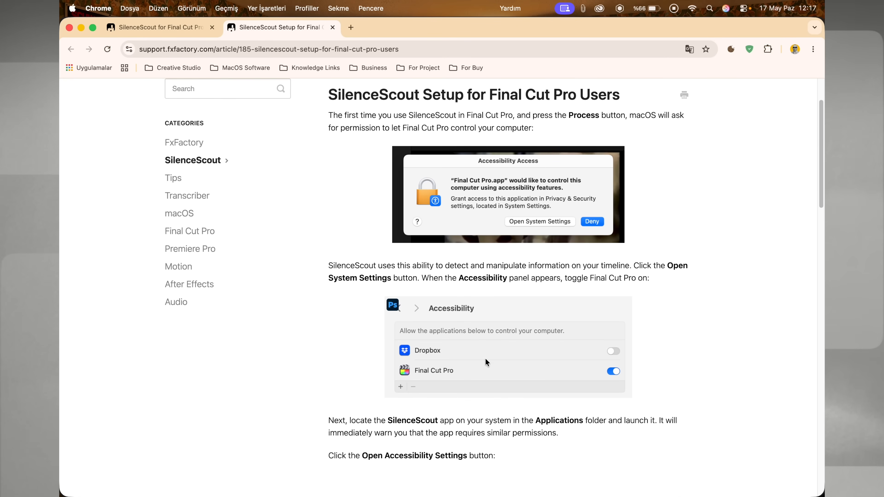
scroll(573, 350, "down", 10)
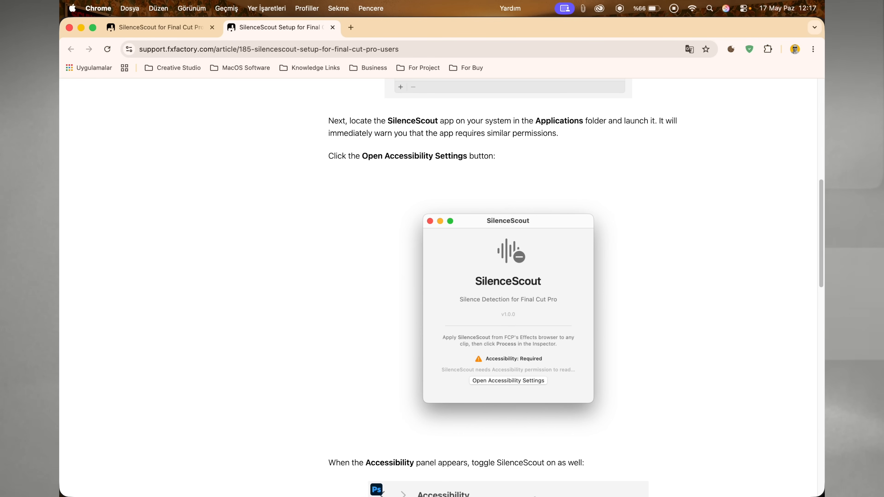
Step: View SilenceScout's product page in FxFactory, and in Chrome read the rest of the setup article on granting SilenceScout accessibility access
left_click(608, 478)
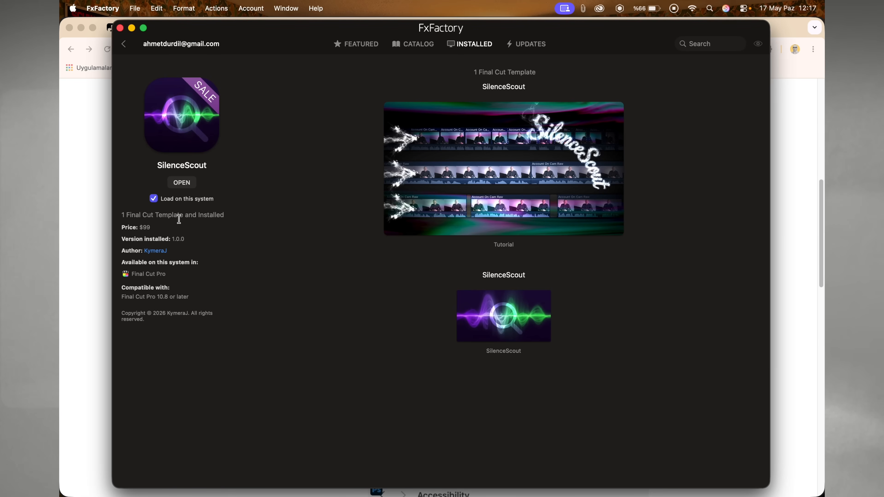
left_click(63, 238)
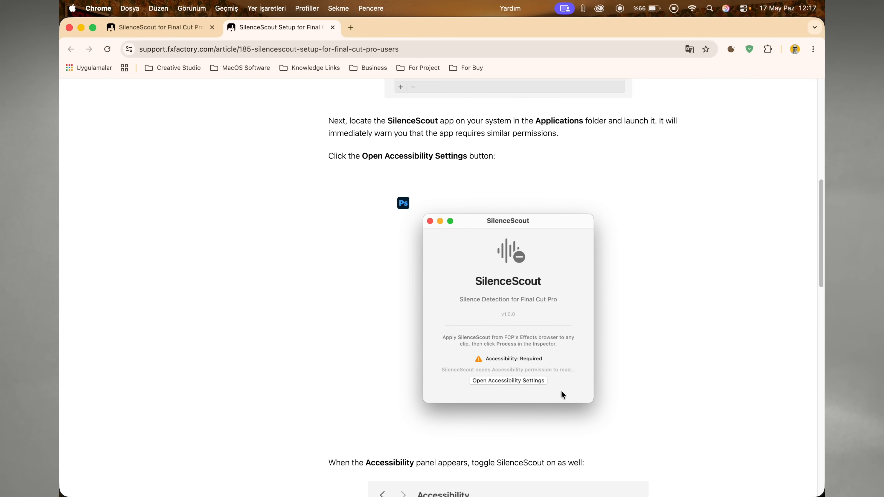
scroll(563, 395, "down", 7)
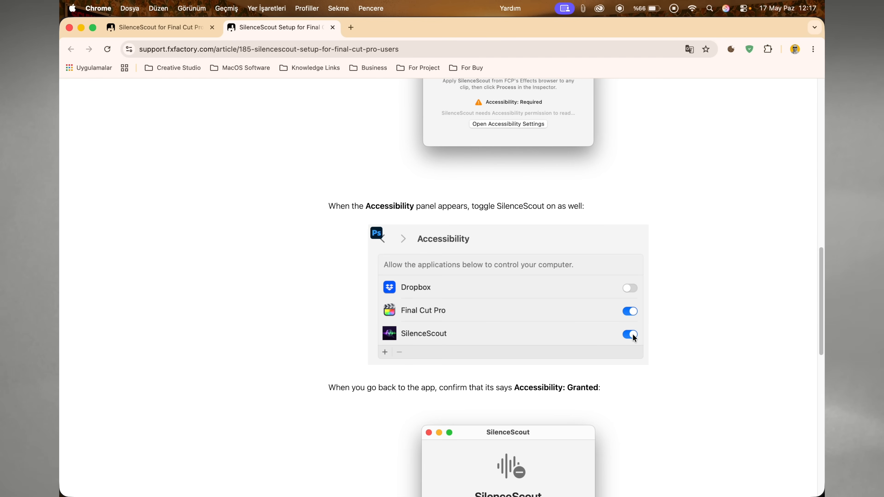
scroll(633, 334, "down", 10)
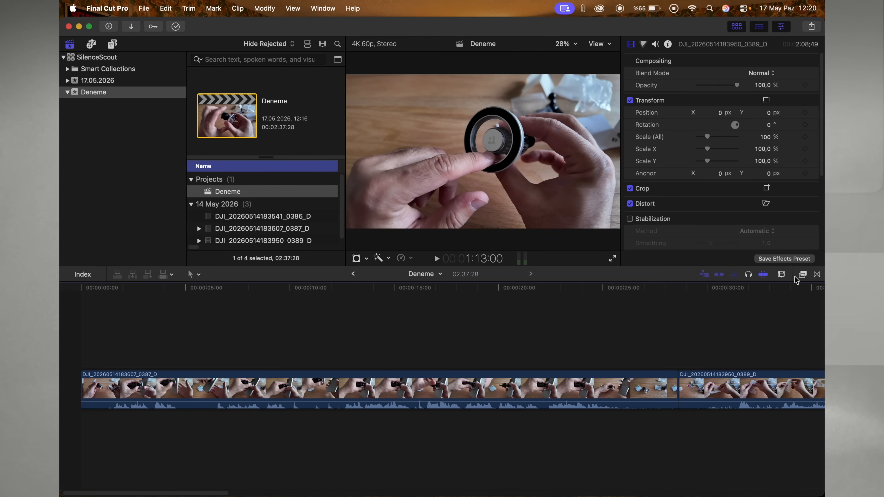
Step: Apply SilenceScout to the first timeline clip again, close the effects browser, and delete the duplicate effect
left_click(803, 274)
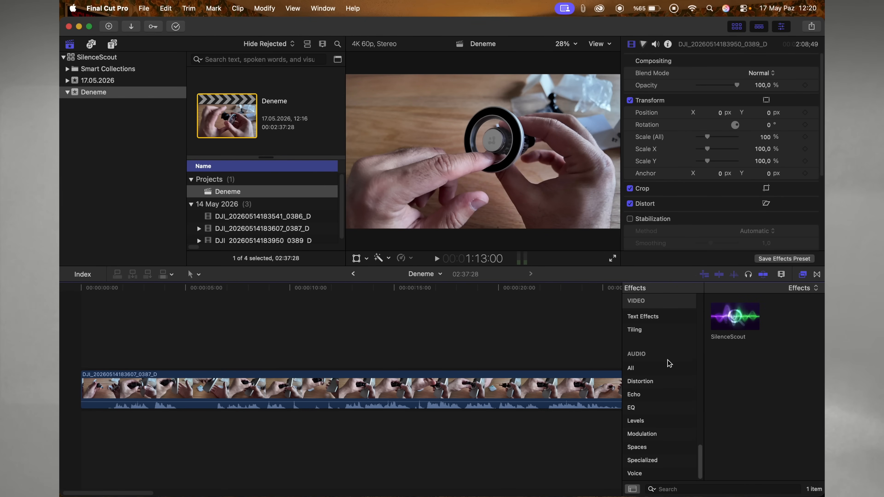
scroll(670, 364, "up", 10)
scroll(672, 364, "down", 10)
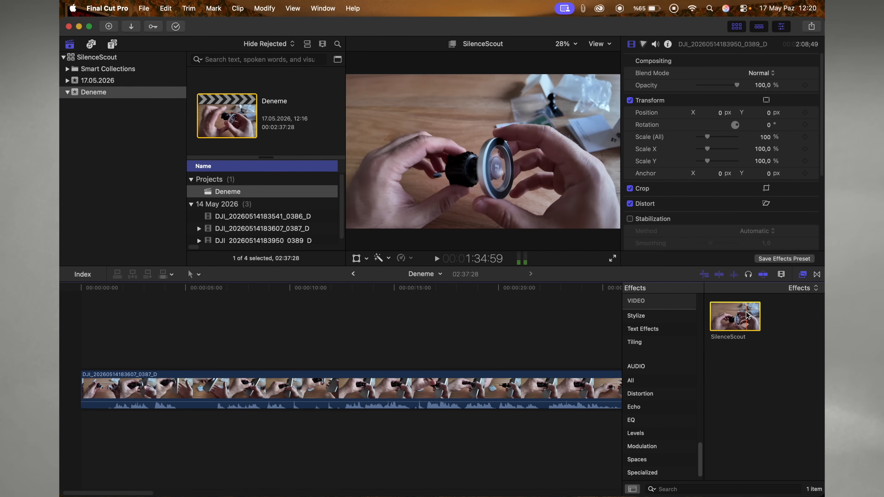
left_click_drag(739, 319, 353, 382)
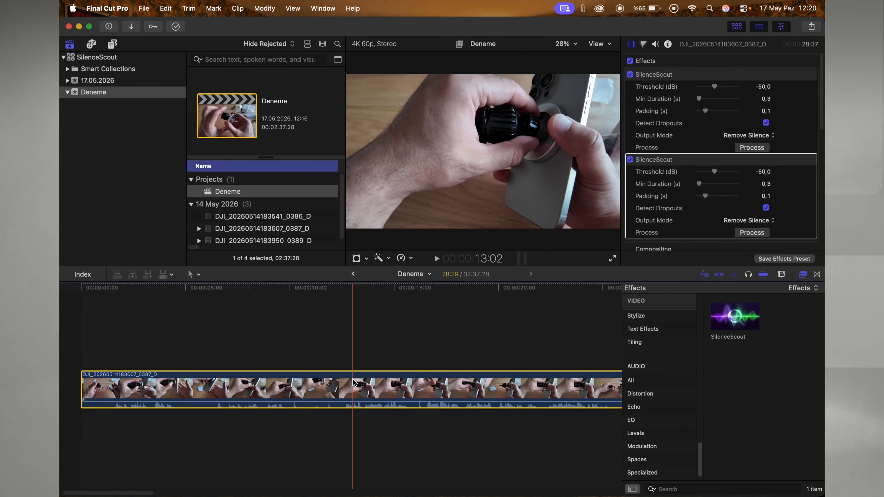
key("super+5")
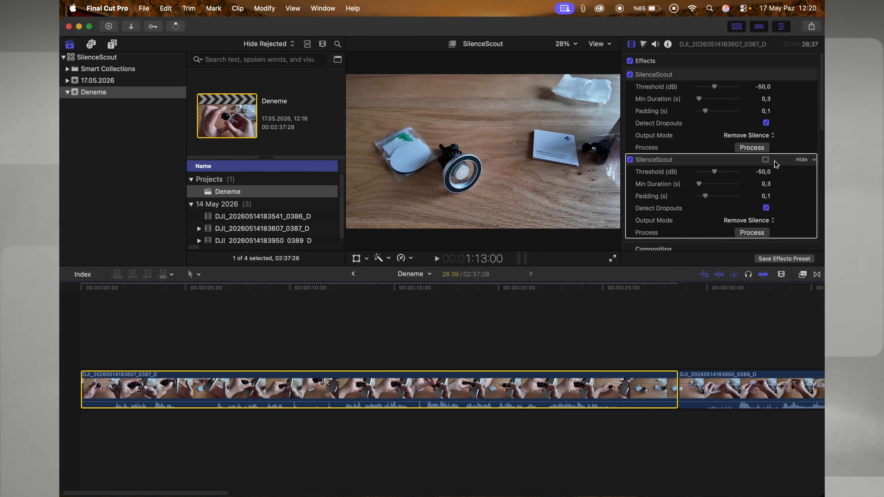
left_click(774, 161)
key("Delete")
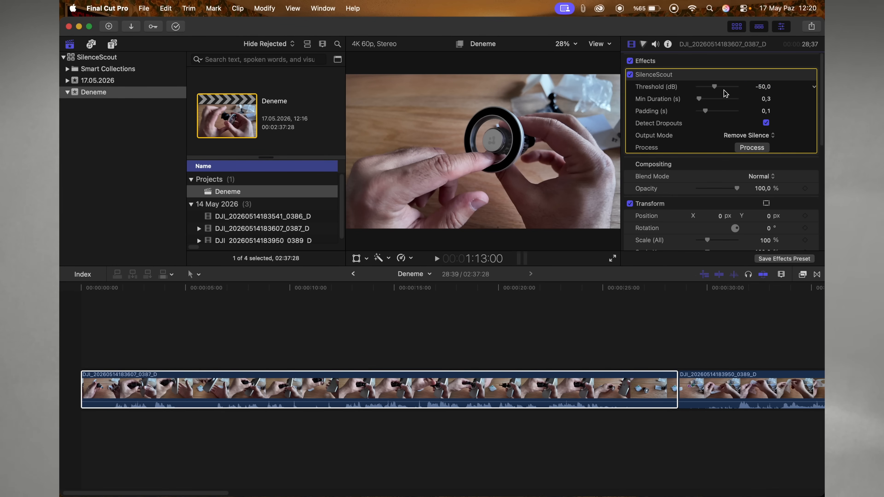
Step: Process the first clip with SilenceScout in Remove Silence mode, with threshold -50, minimum duration 0.3 s, padding 0.1 s and dropout detection on
left_click(716, 87)
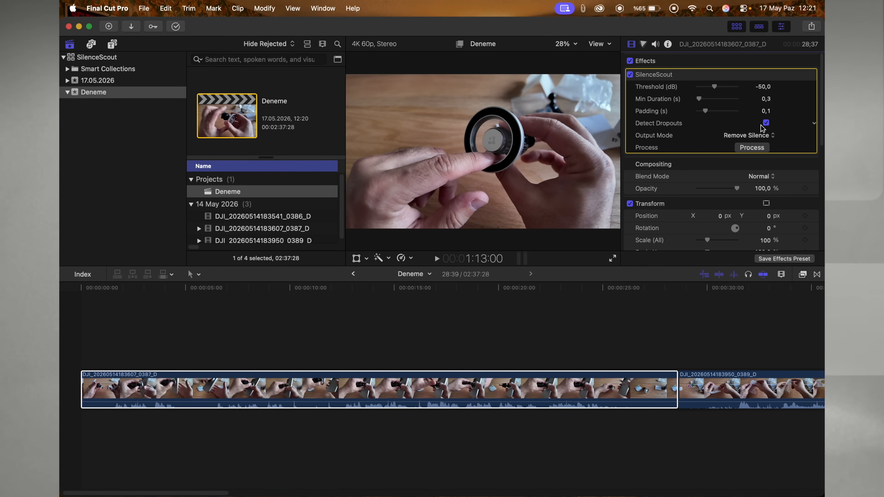
scroll(690, 131, "down", 1)
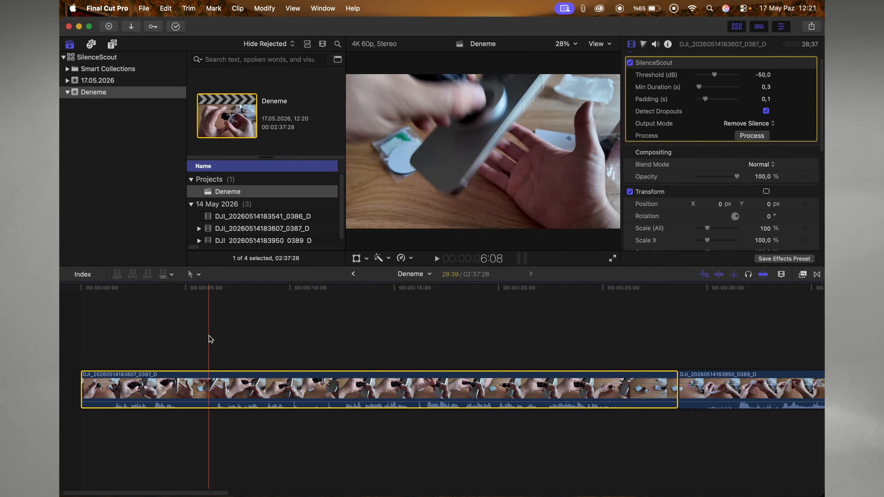
left_click(766, 136)
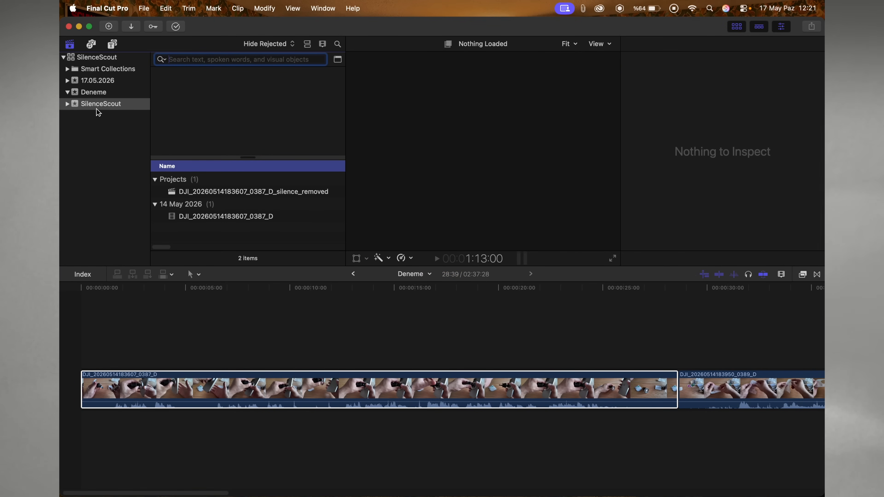
left_click(207, 191)
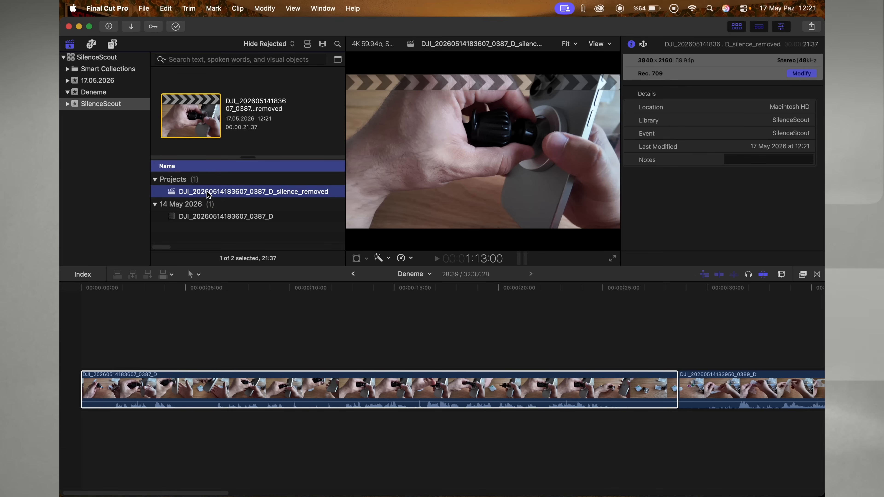
left_click(239, 278)
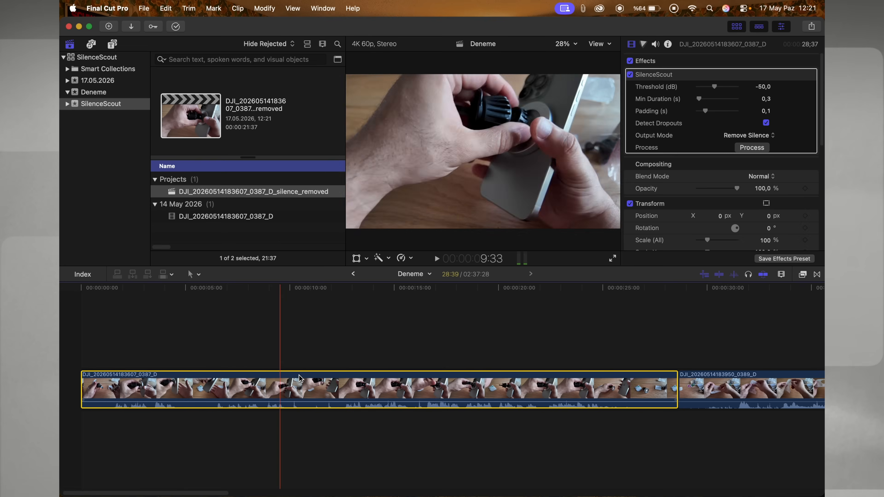
double_click(260, 192)
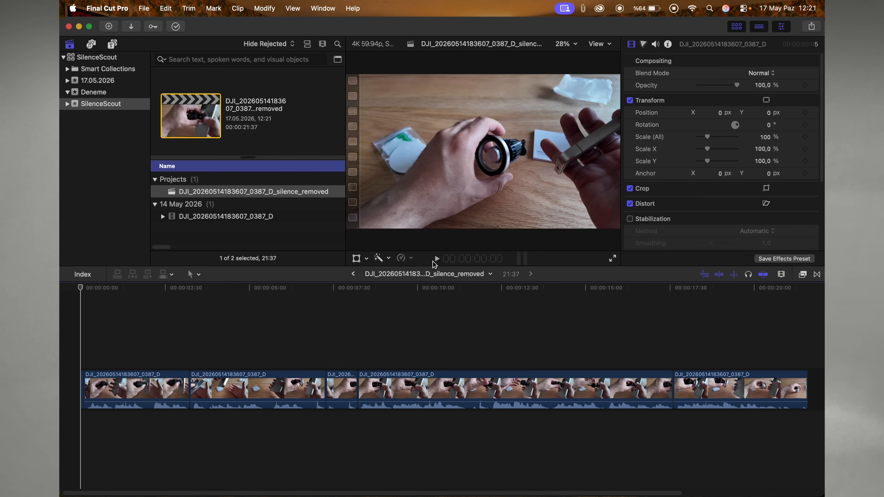
left_click(437, 259)
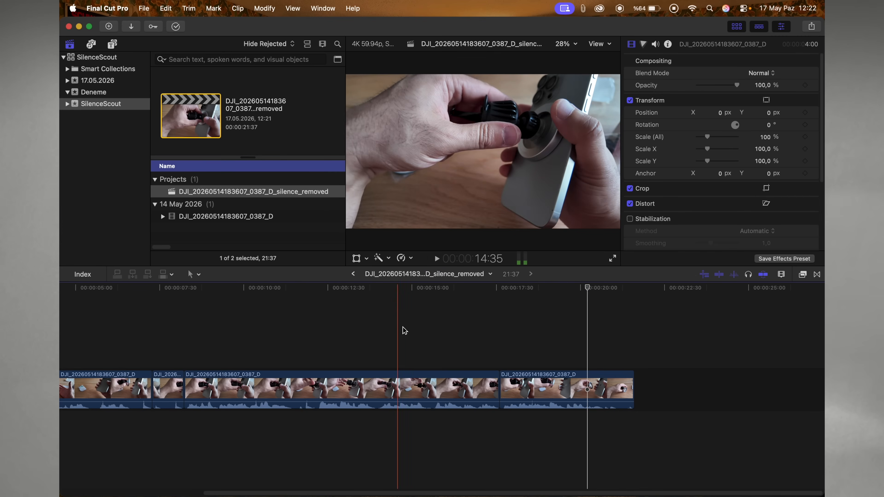
scroll(417, 325, "left", 5)
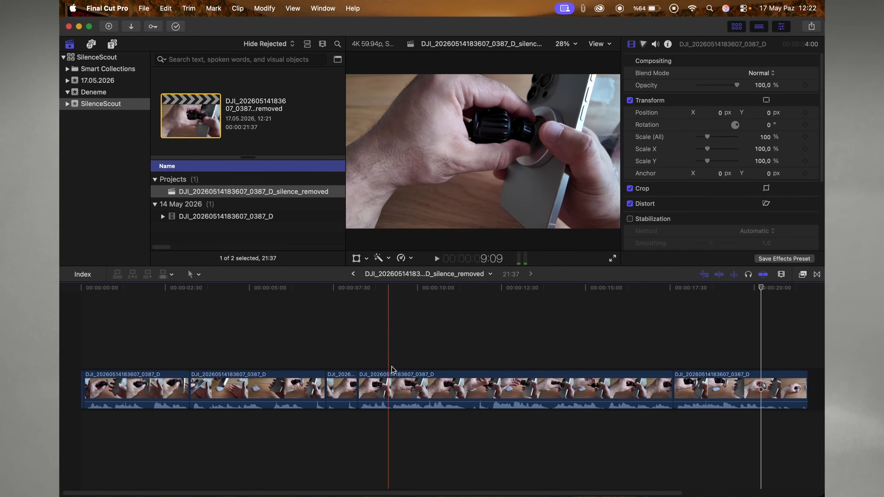
left_click(93, 92)
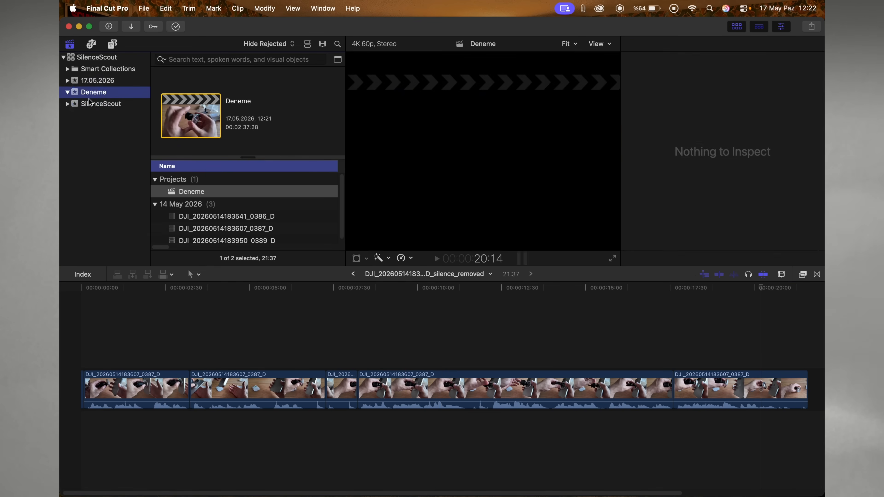
double_click(197, 193)
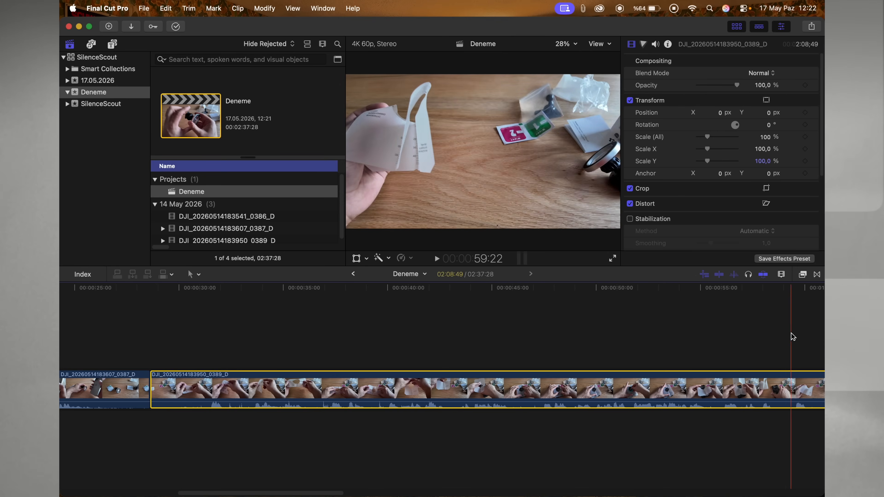
left_click(802, 275)
left_click_drag(735, 316, 477, 389)
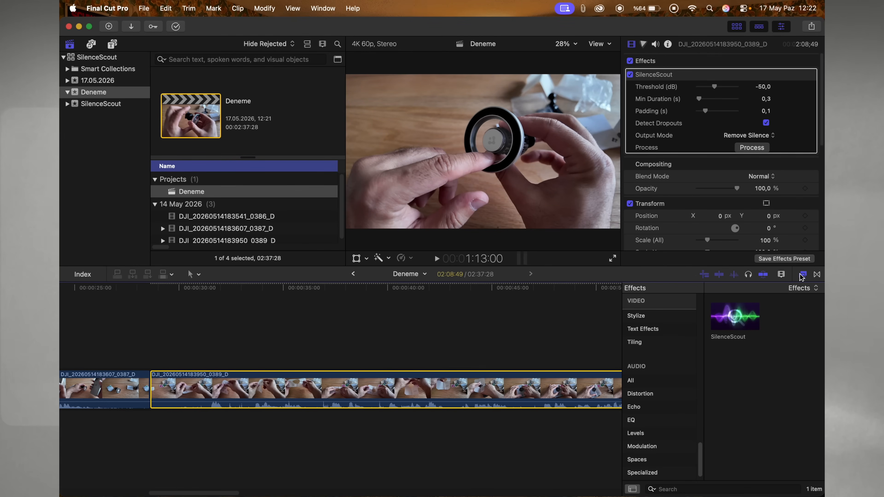
left_click(803, 275)
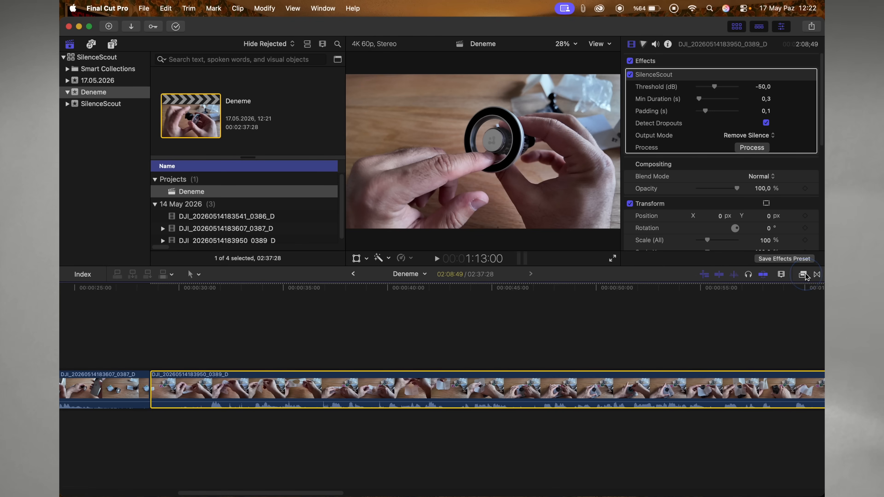
left_click(752, 148)
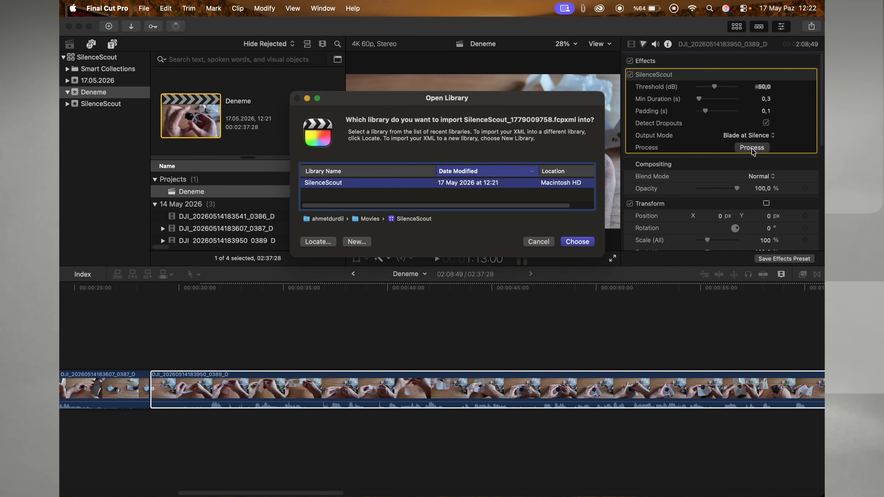
key("Return")
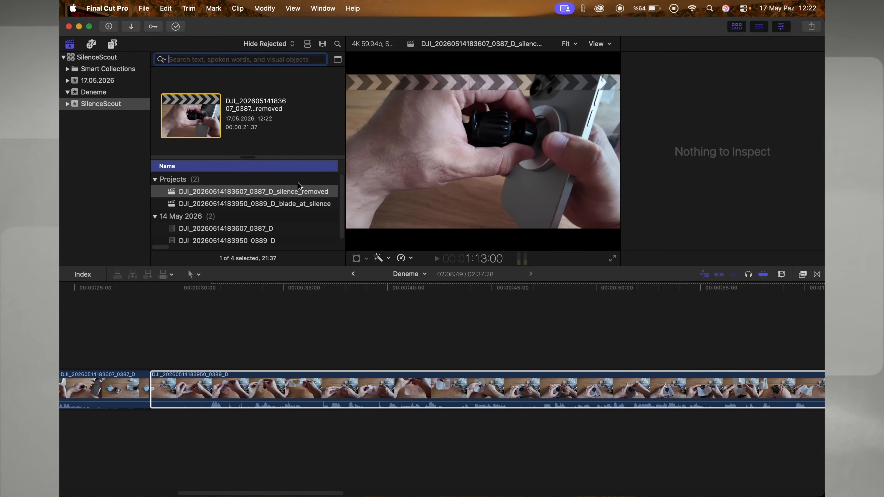
left_click(292, 205)
double_click(286, 205)
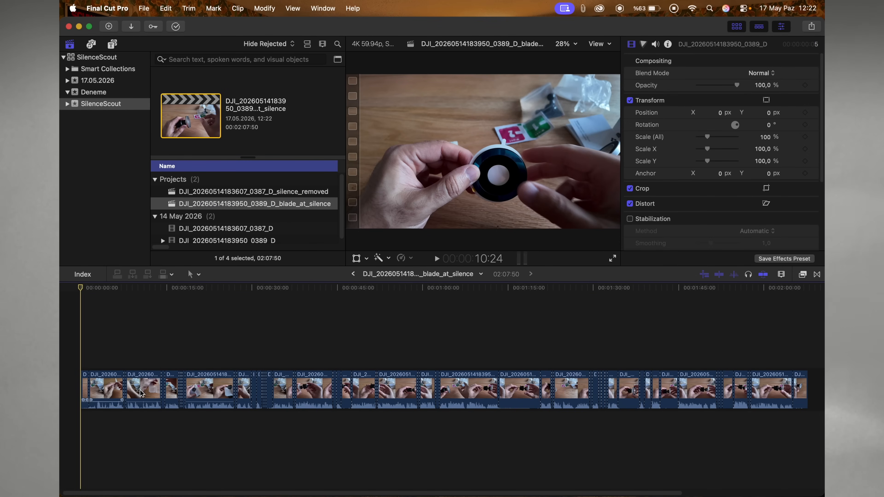
Step: Examine the blade cuts between about 14 and 31 seconds in the blade_at_silence timeline
key("super+equal")
key("super+equal")
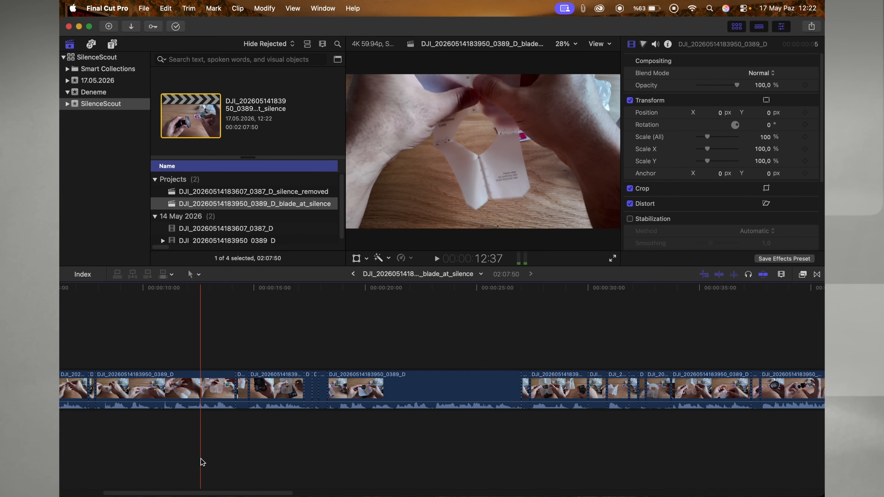
left_click(247, 427)
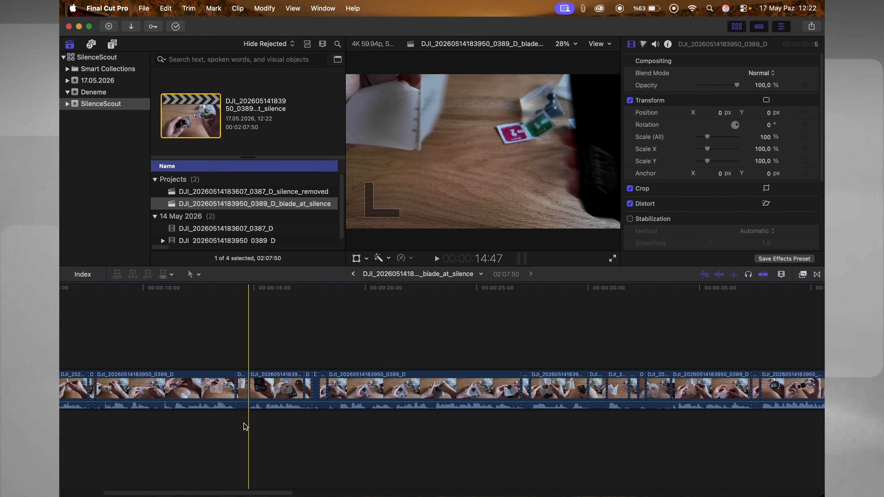
left_click(303, 429)
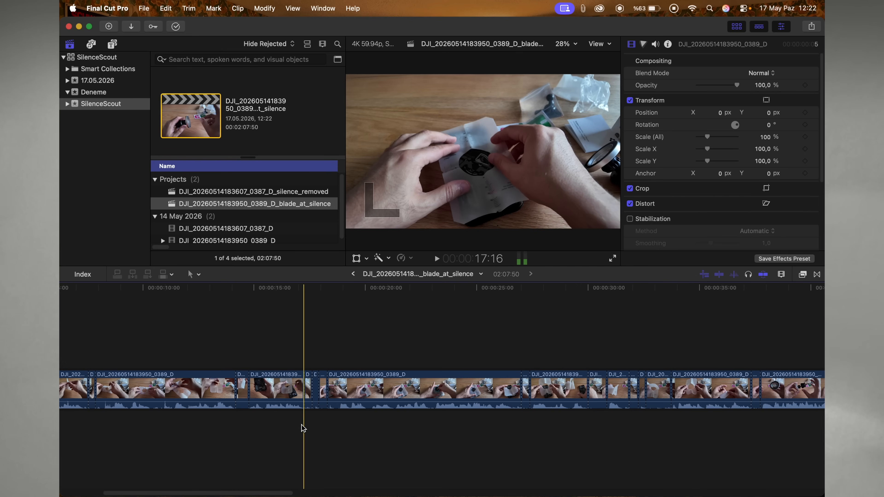
left_click(309, 428)
left_click(320, 427)
left_click(327, 427)
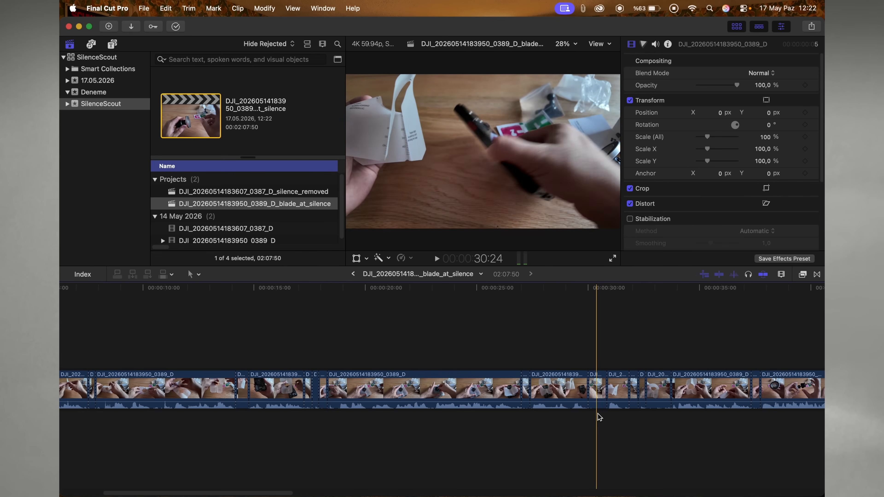
left_click(620, 418)
Step: Delete unwanted segments, including ones marked as silence, between about 30 and 41 seconds in the blade_at_silence timeline
left_click(622, 390)
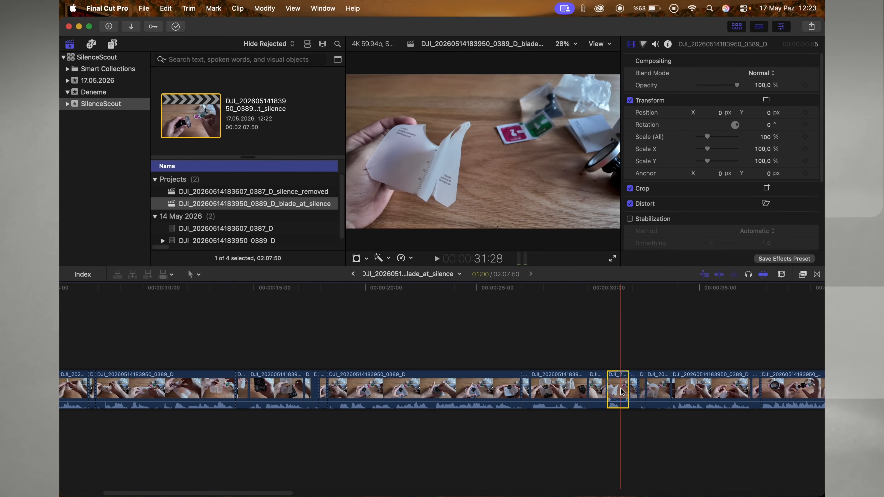
key("Delete")
left_click(596, 384)
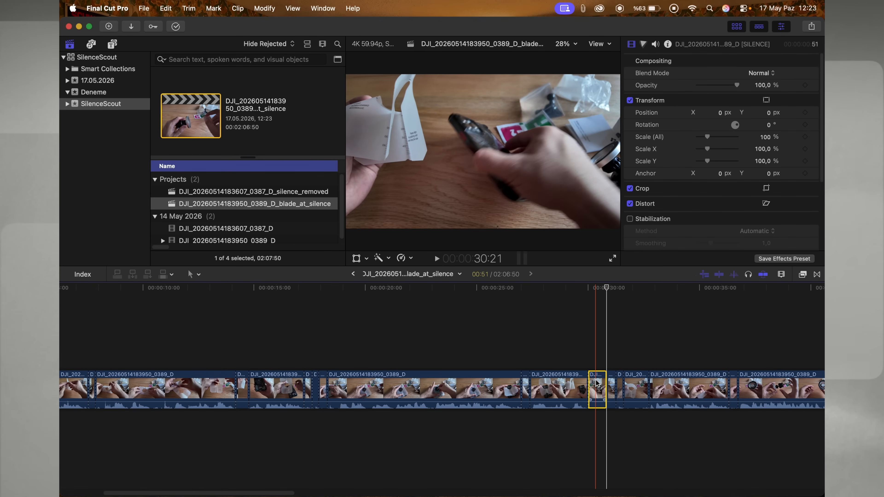
key("BackSpace")
scroll(609, 384, "right", 5)
left_click(627, 380)
key("BackSpace")
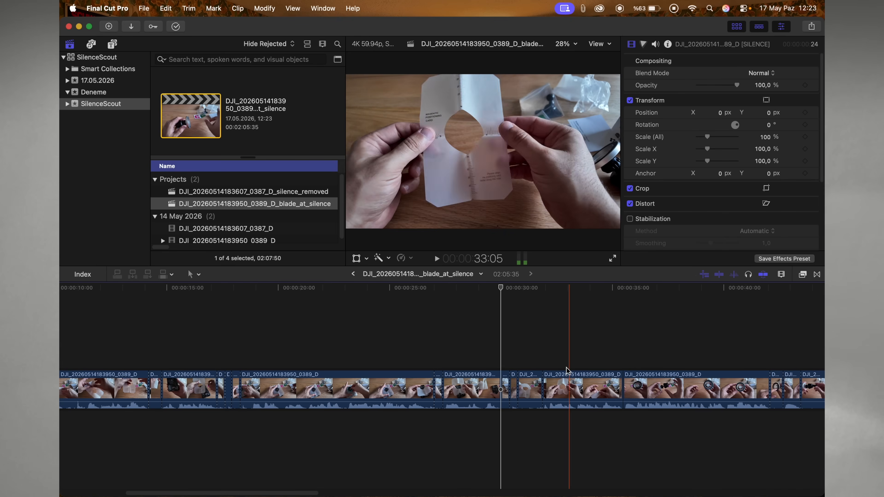
left_click(531, 387)
key("BackSpace")
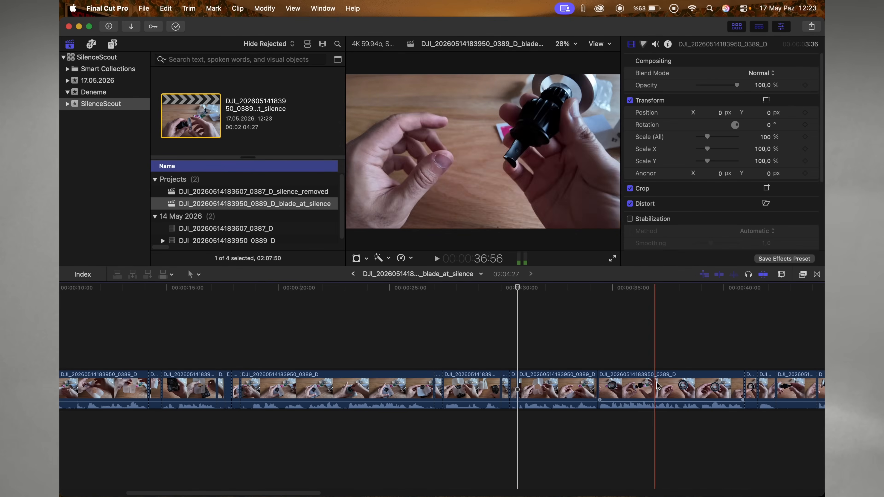
left_click(753, 387)
key("BackSpace")
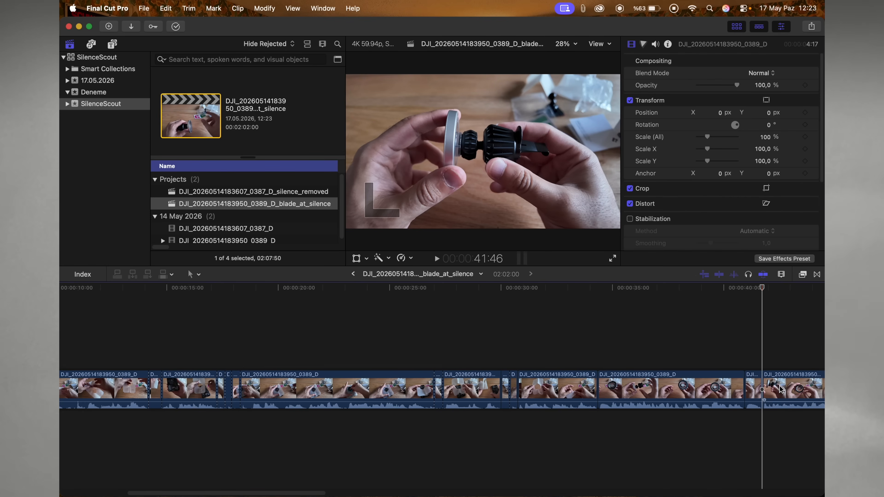